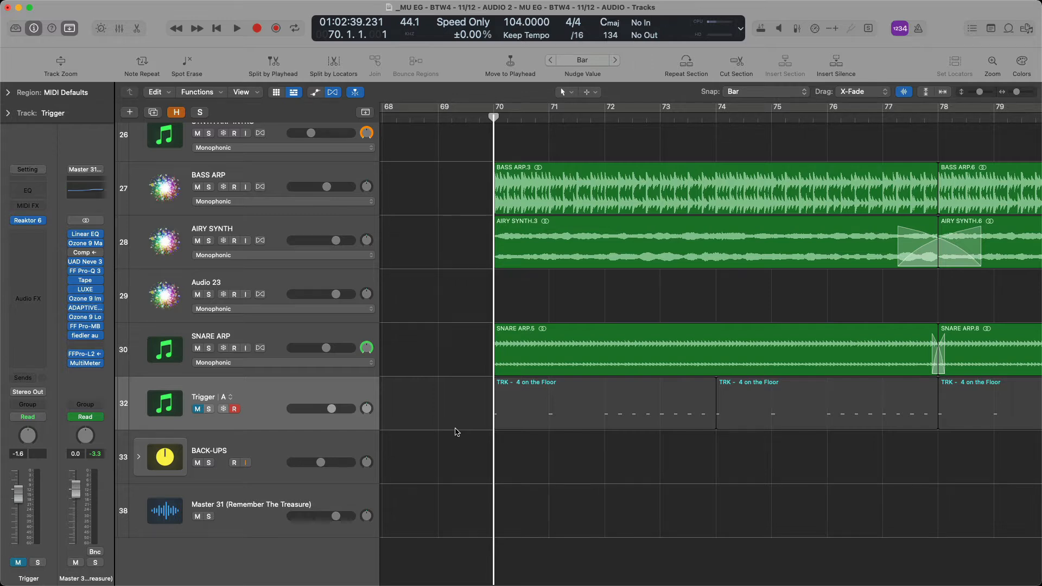
Play the arrangement from bar 70 and look over all its tracks.
key(space)
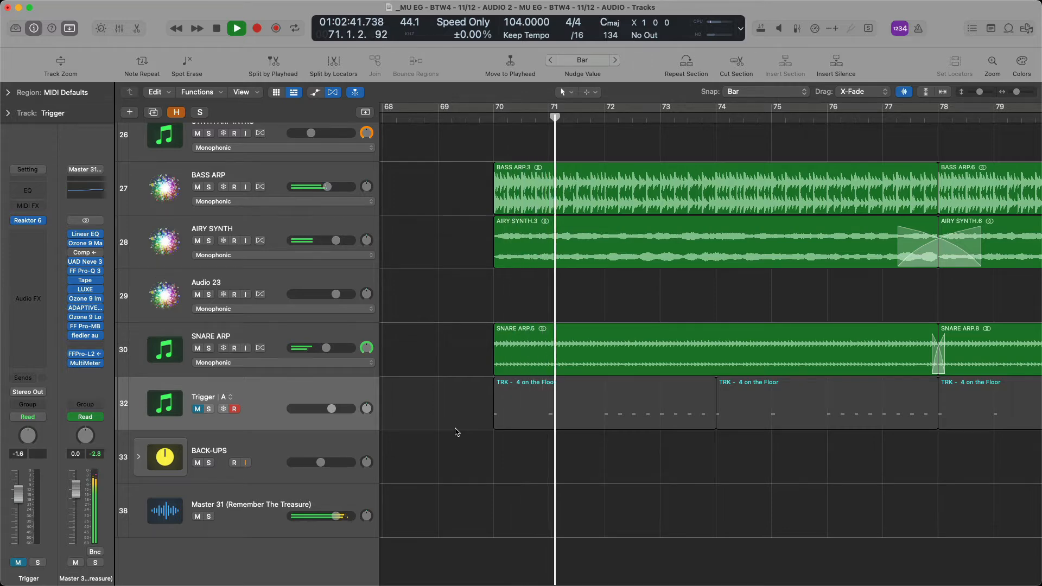
key(z)
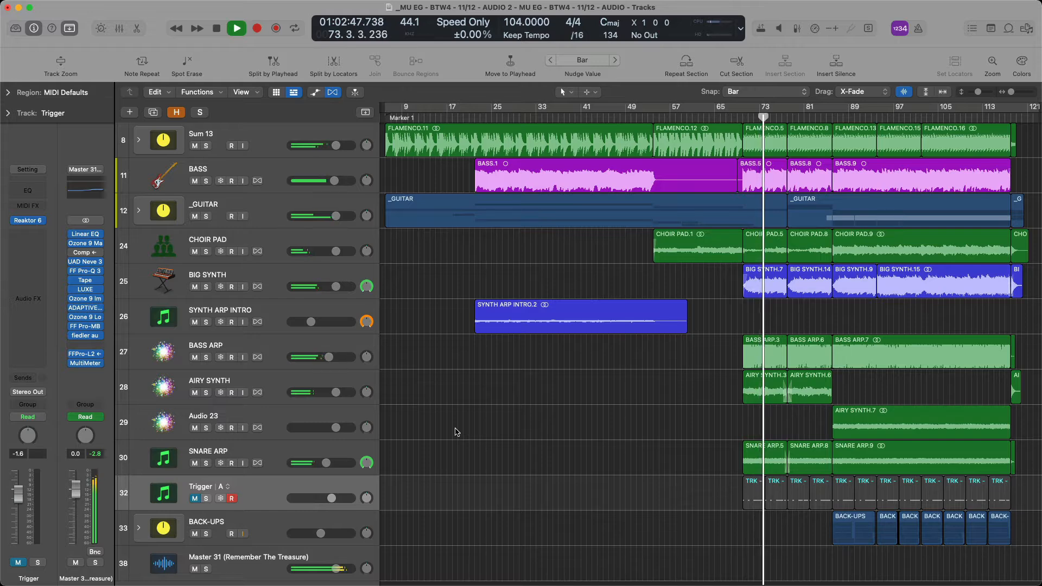
key(space)
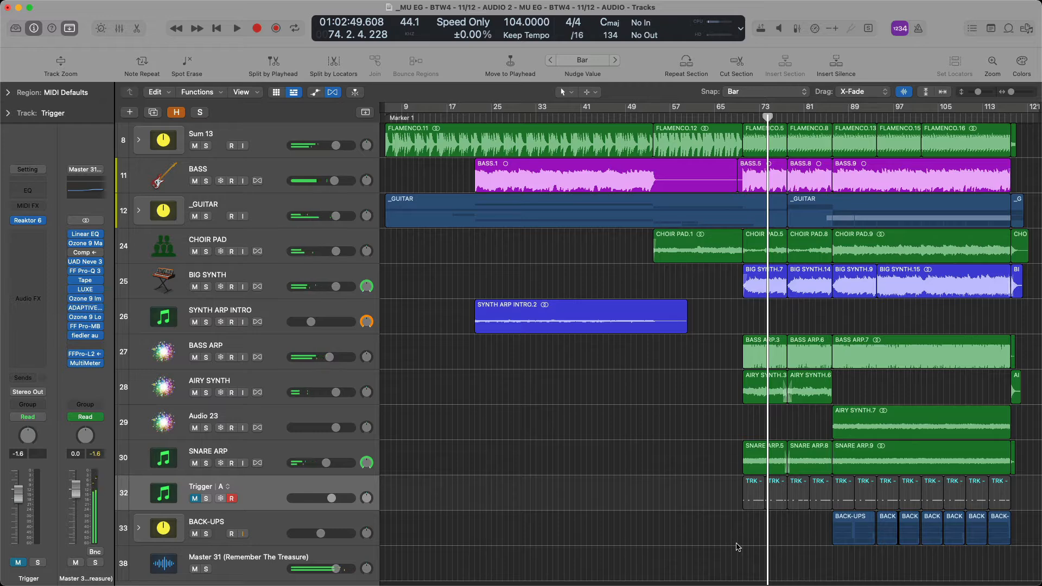
key(z)
scroll(738, 547, right, 5)
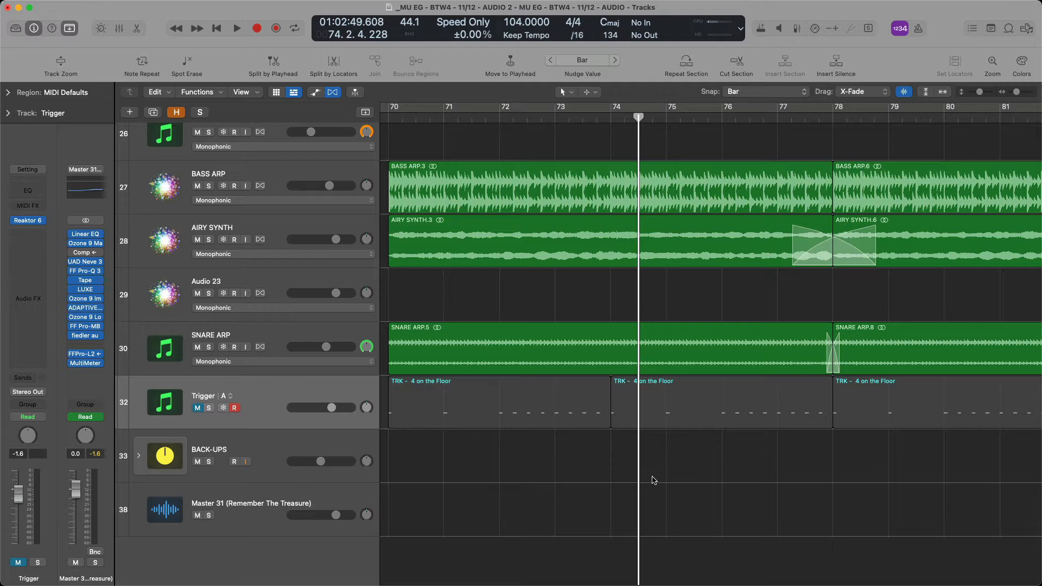
Place the playhead at 69 4 1 1 and enable the Compressor on the Master 31 track.
click(276, 505)
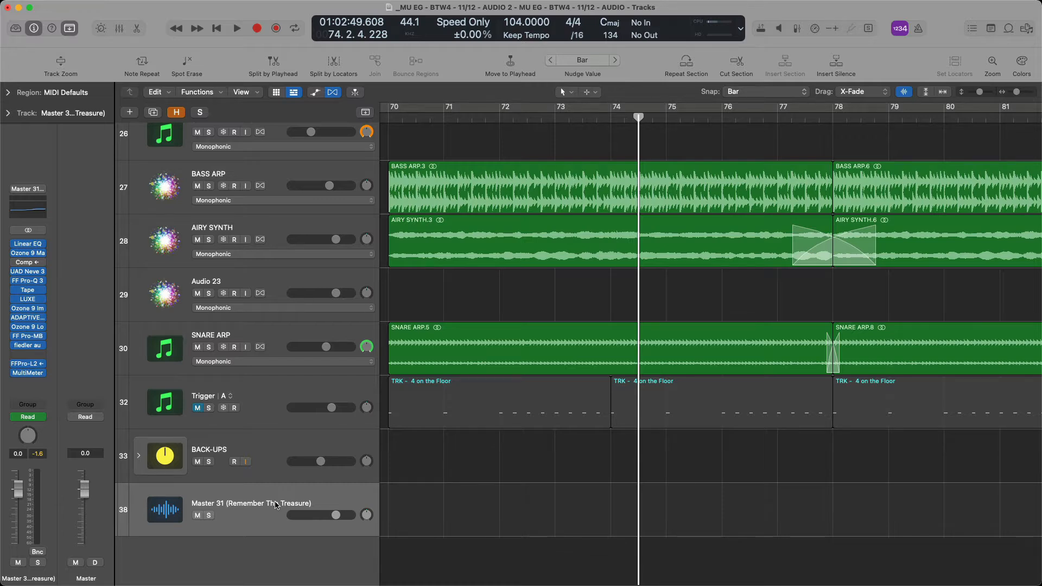
scroll(276, 505, left, 2)
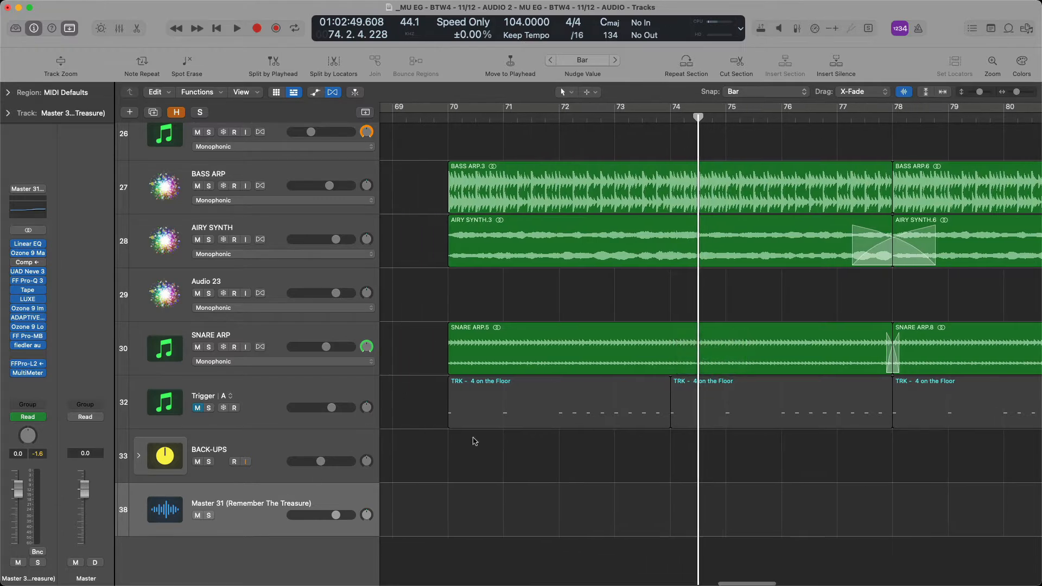
click(444, 412)
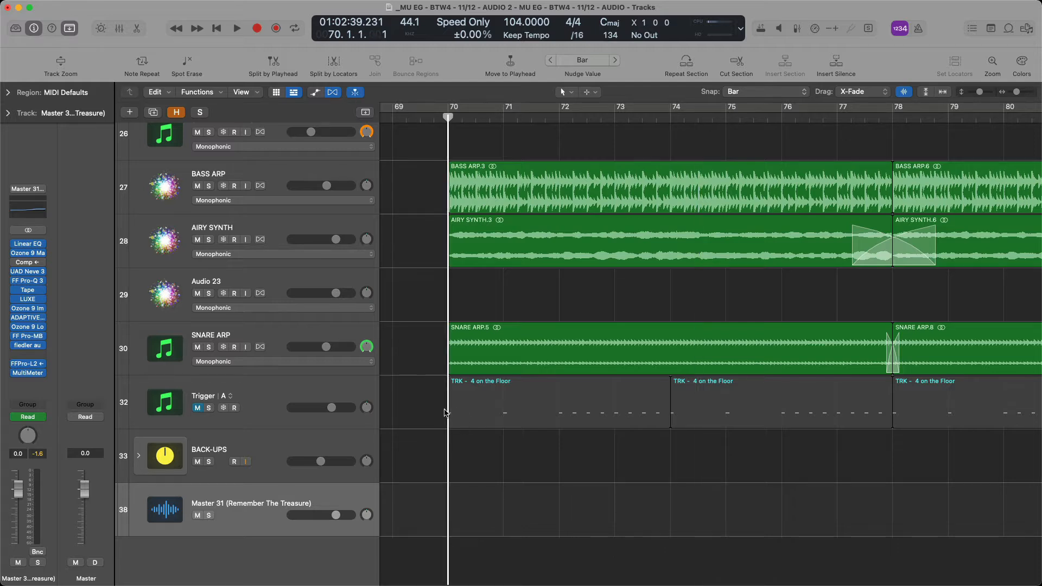
click(438, 409)
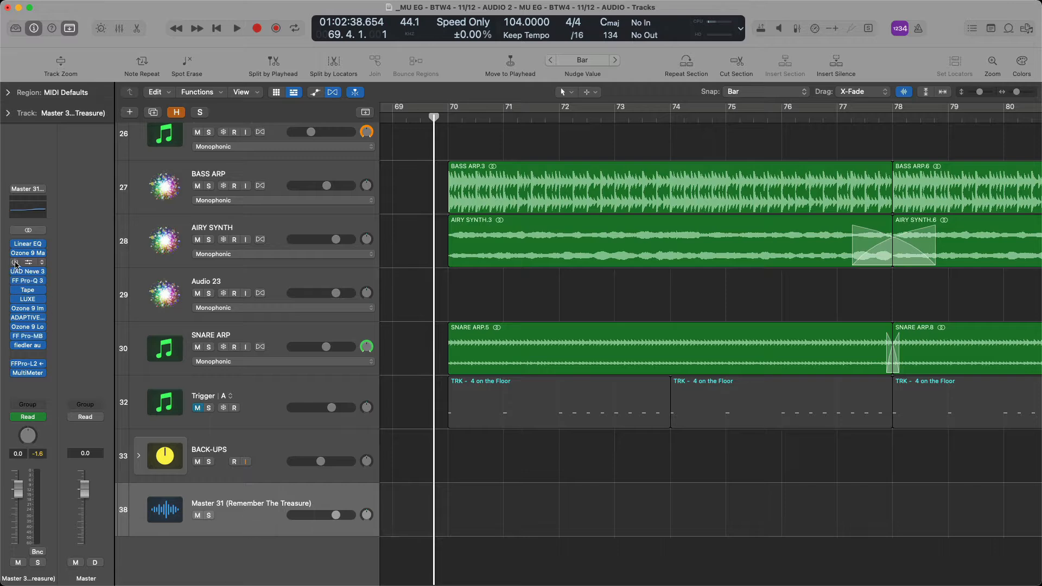
click(19, 263)
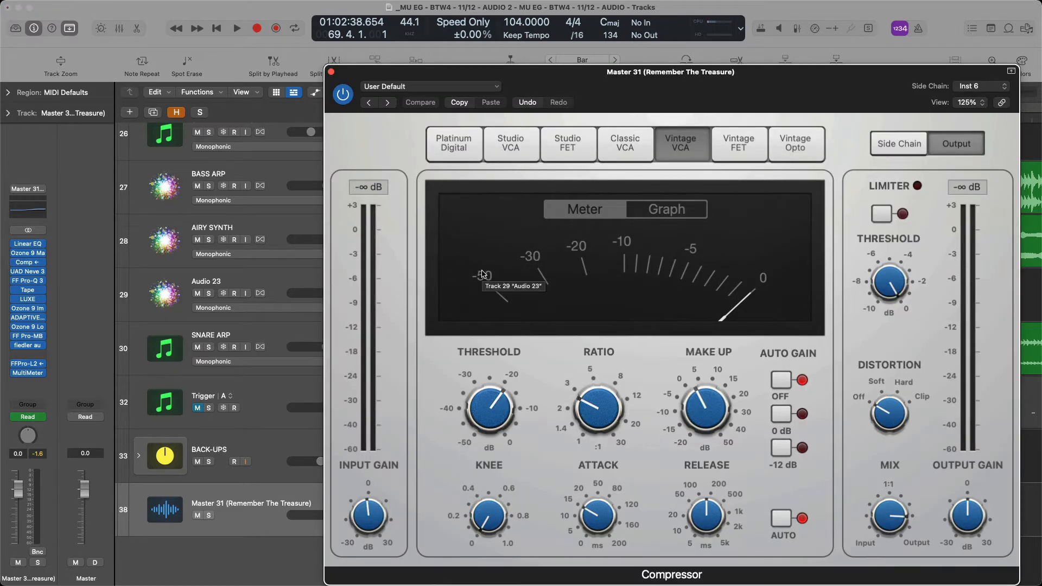
key(super+w)
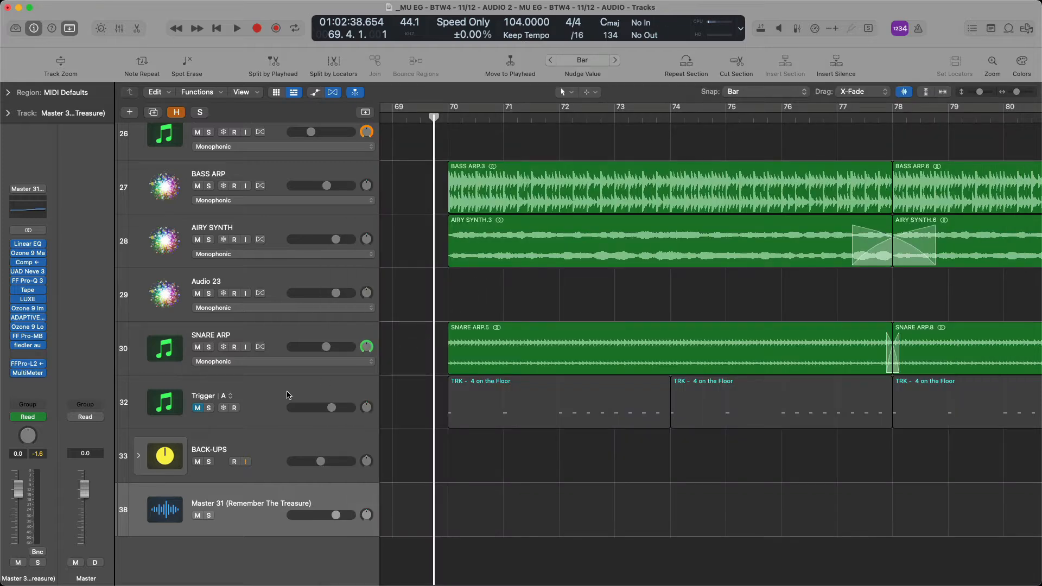
Rename the Trigger track to Ghost Trigger.
click(288, 394)
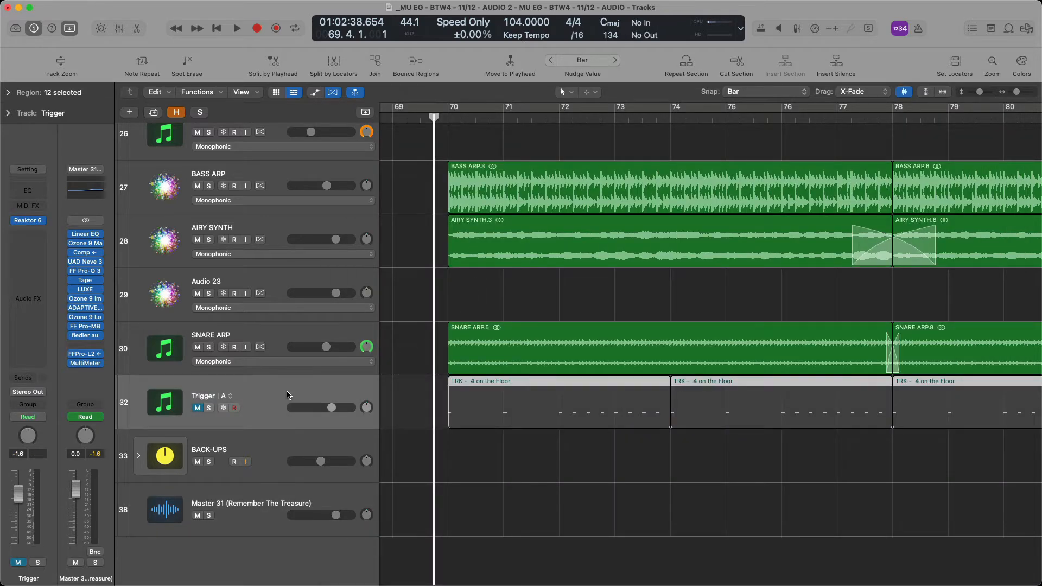
double_click(288, 392)
key(Left)
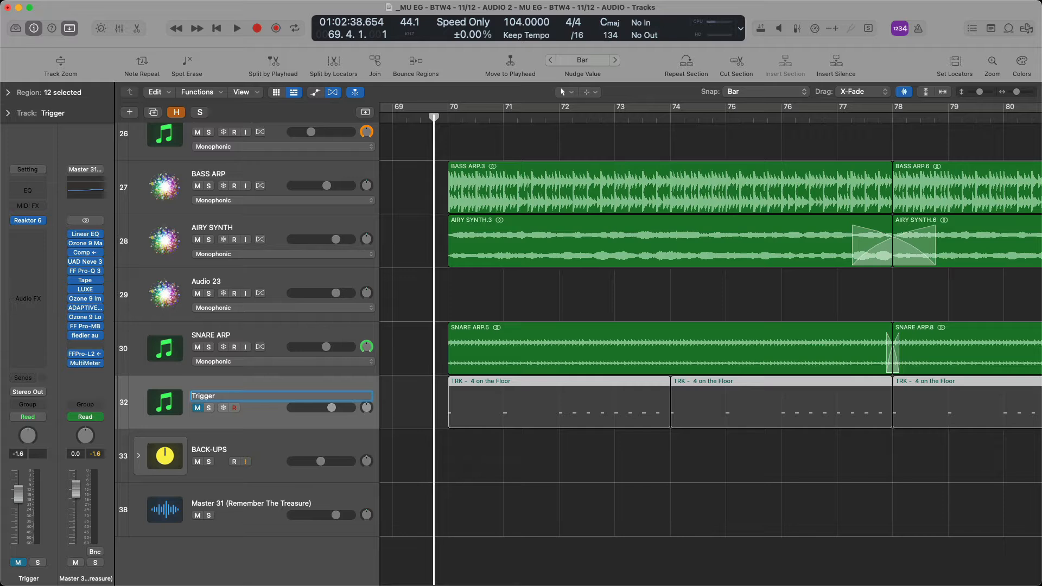
text(Ghost)
key(Return)
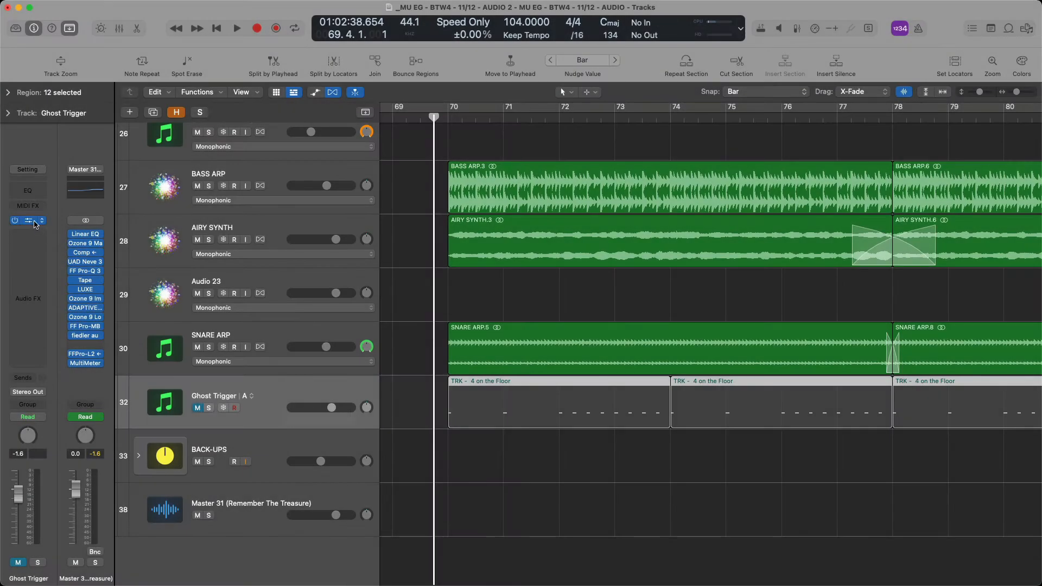
Inspect the Reaktor 6 instrument on the Ghost Trigger track, close it and reposition the Compressor window.
click(28, 220)
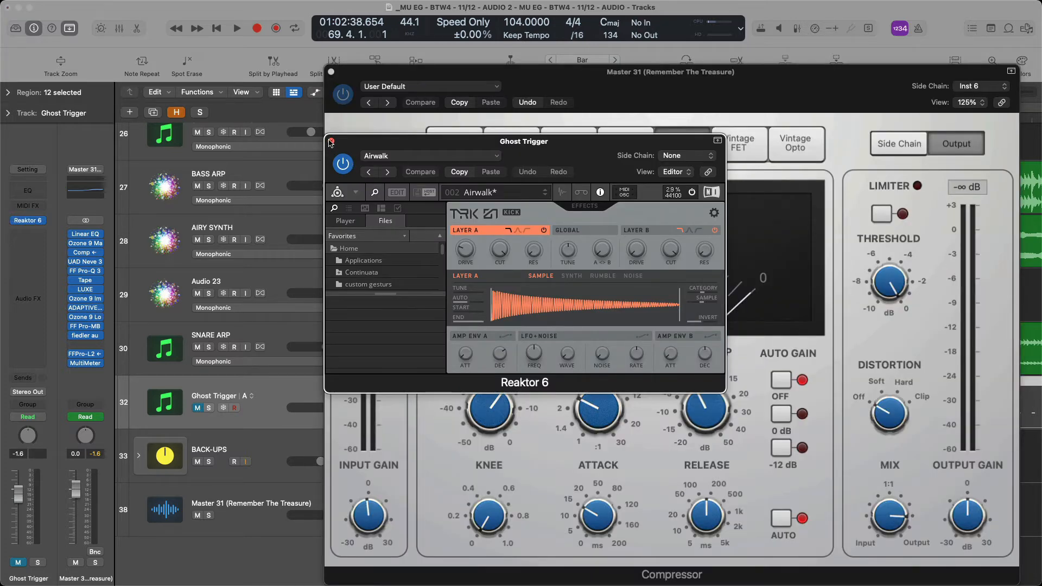
click(330, 142)
drag(332, 72, 269, 56)
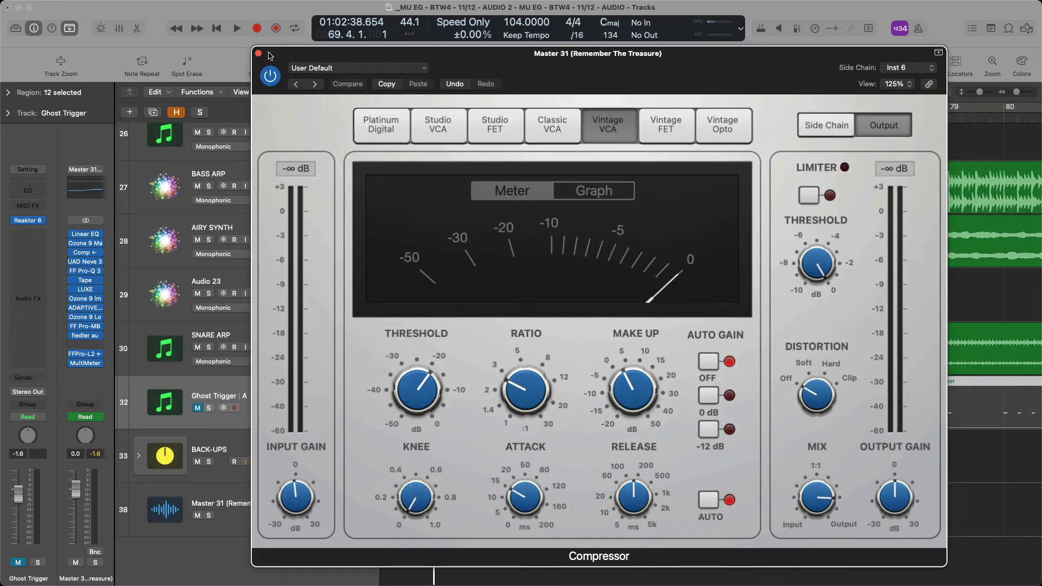
drag(619, 68, 530, 72)
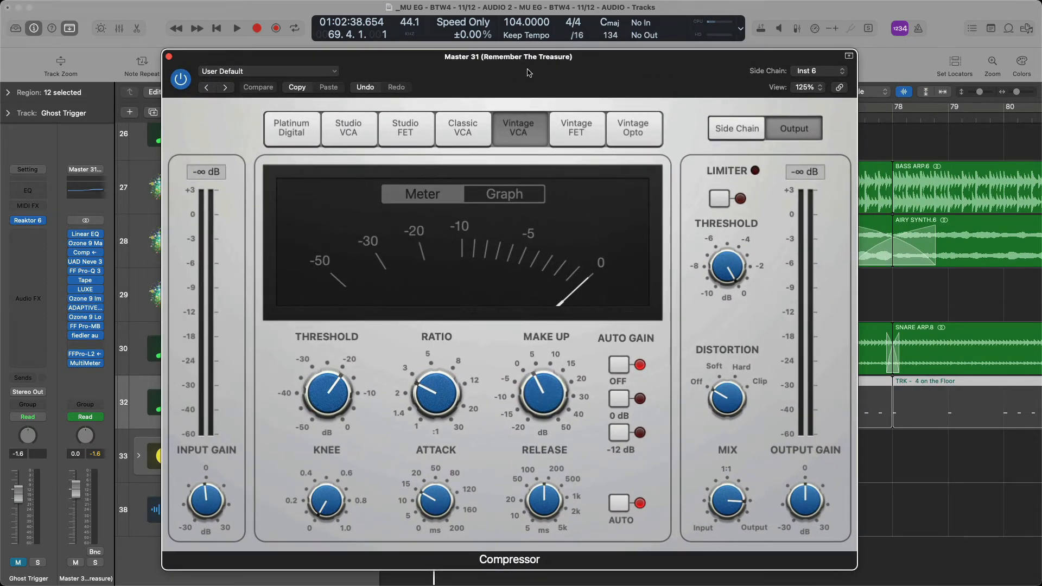
Set the master Compressor's side chain source to Ghost Trigger (Inst 6) and hide the plug-in window.
click(829, 73)
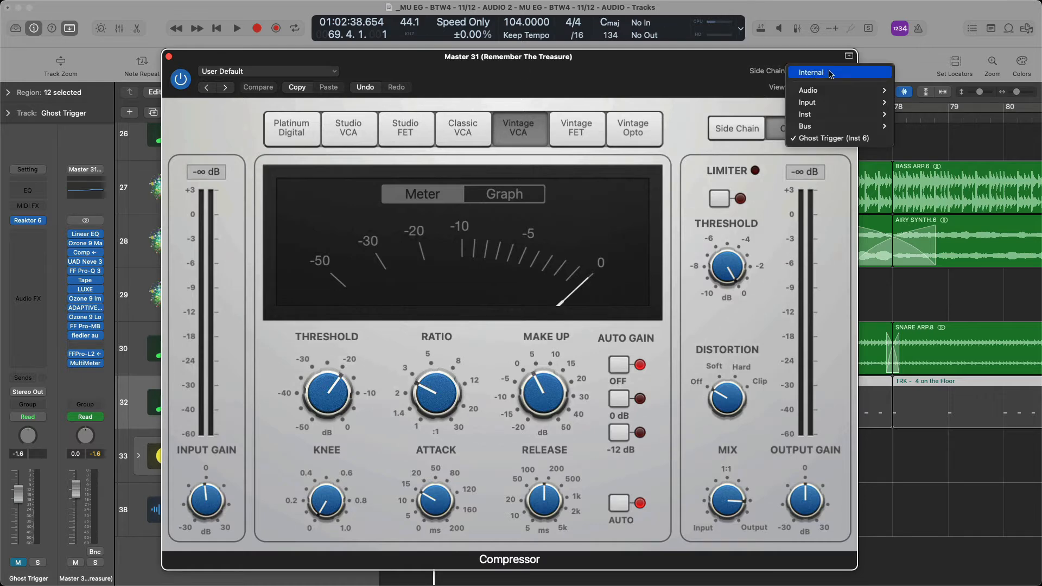
mouse_move(839, 120)
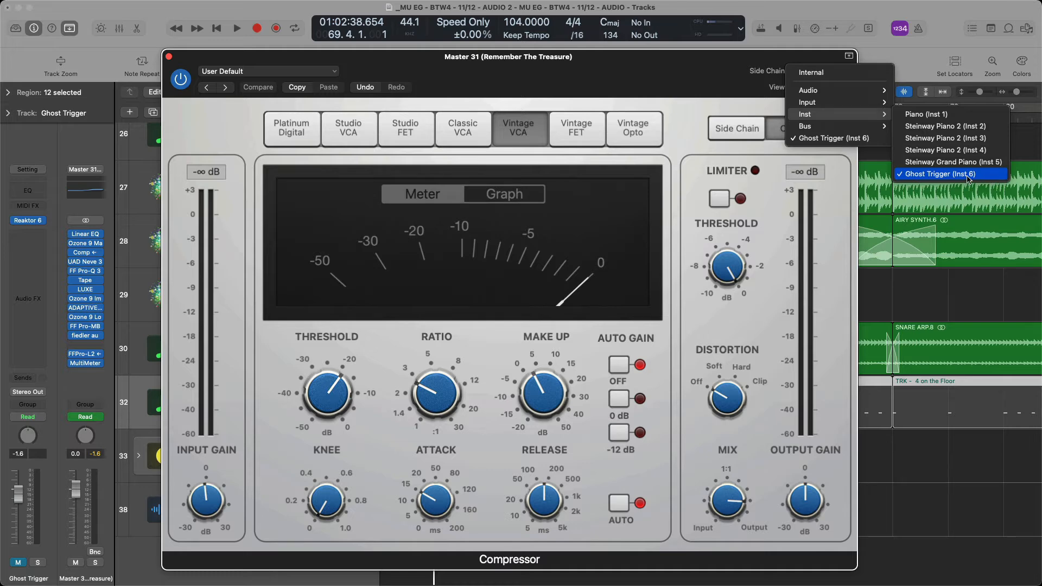
click(965, 261)
click(949, 271)
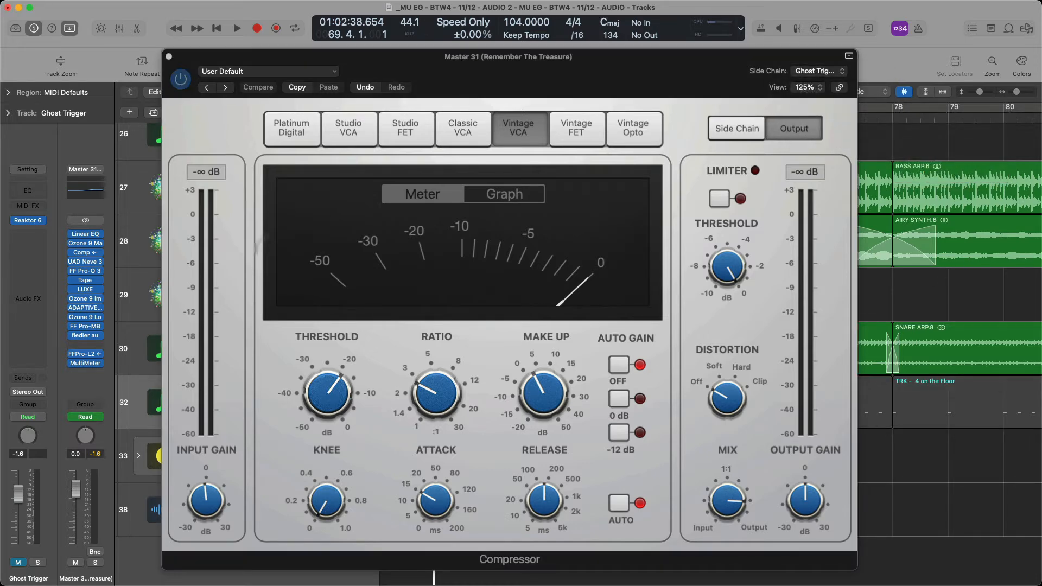
key(v)
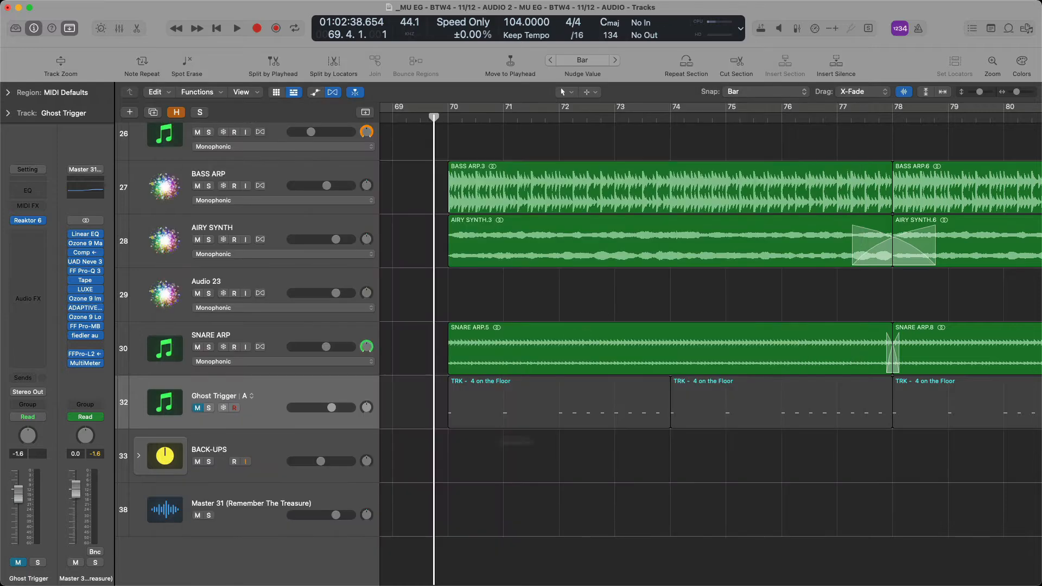
Examine the TRK - 4 on the Floor MIDI regions along the Ghost Trigger track.
click(608, 419)
scroll(607, 419, right, 3)
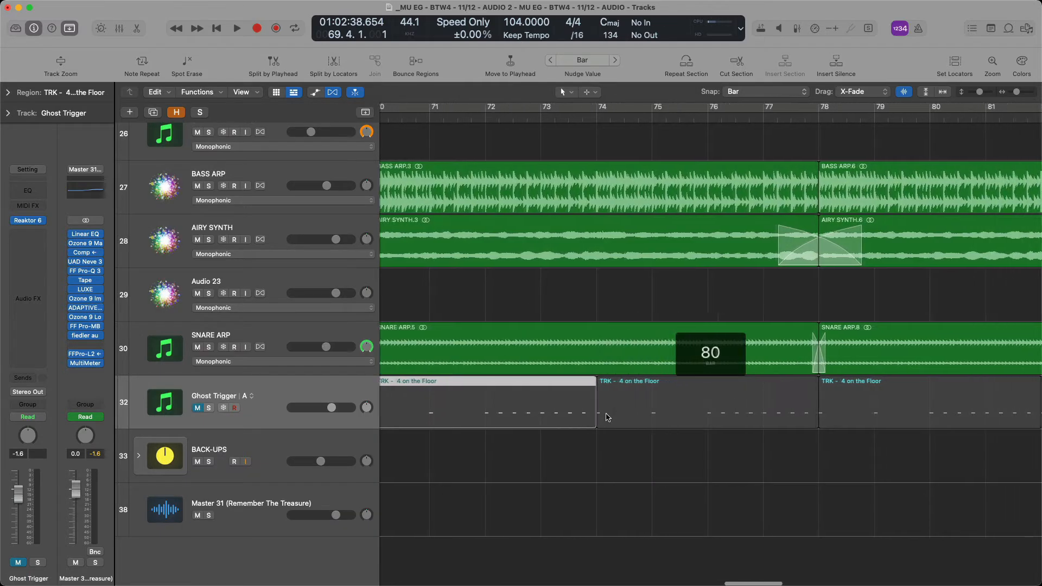
click(652, 416)
click(969, 408)
scroll(970, 408, right, 3)
click(893, 408)
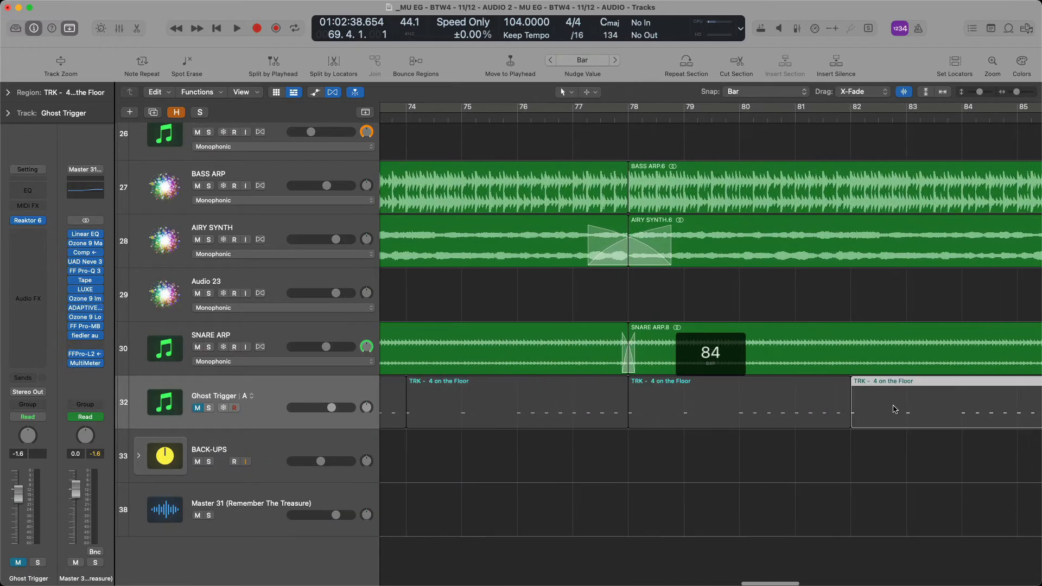
scroll(856, 407, left, 2)
scroll(856, 411, left, 5)
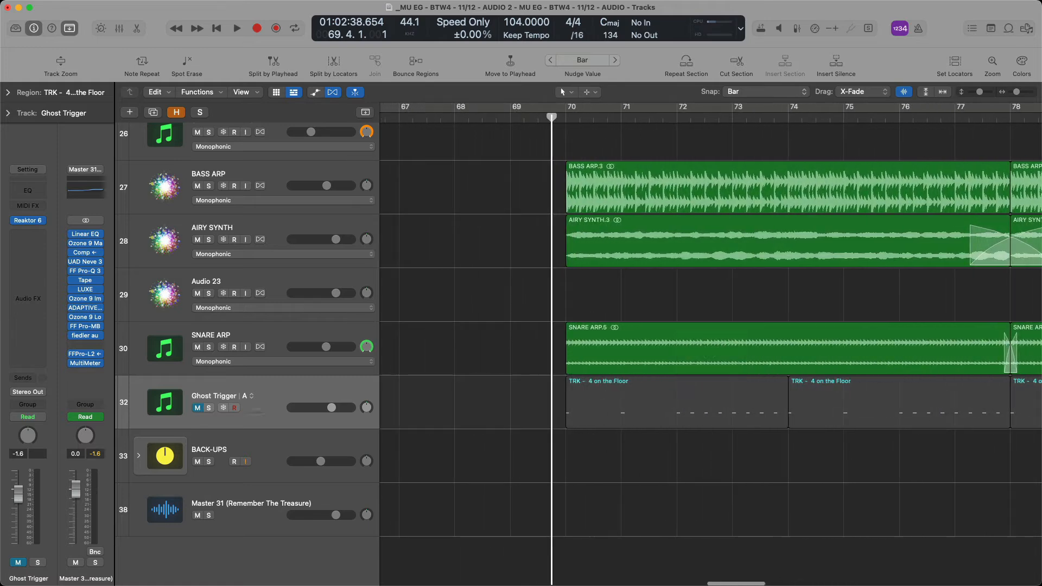
Switch the Ghost Trigger track to alternative B and create an empty two-bar MIDI region starting at bar 70.
click(252, 397)
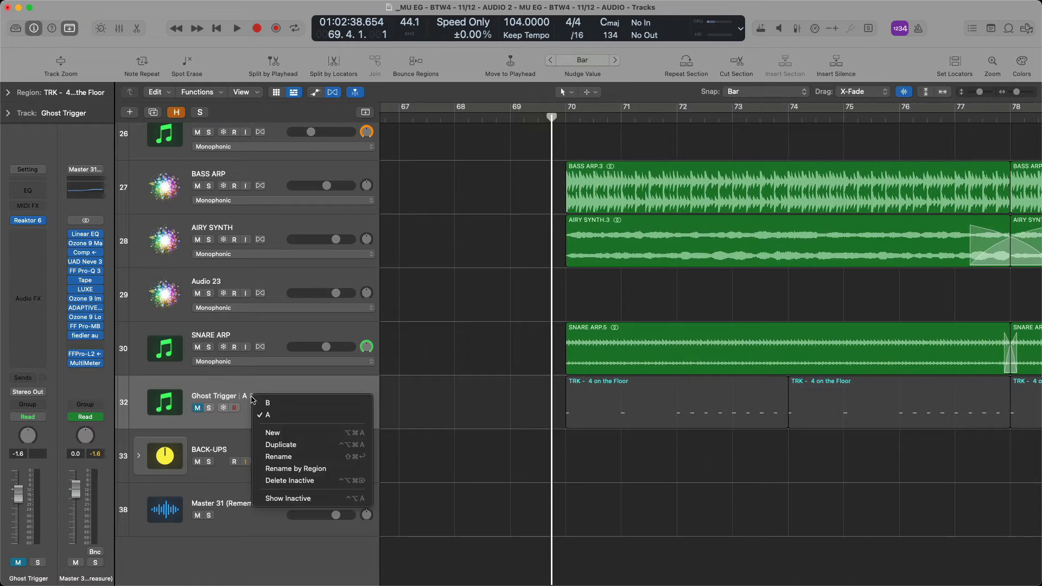
click(269, 408)
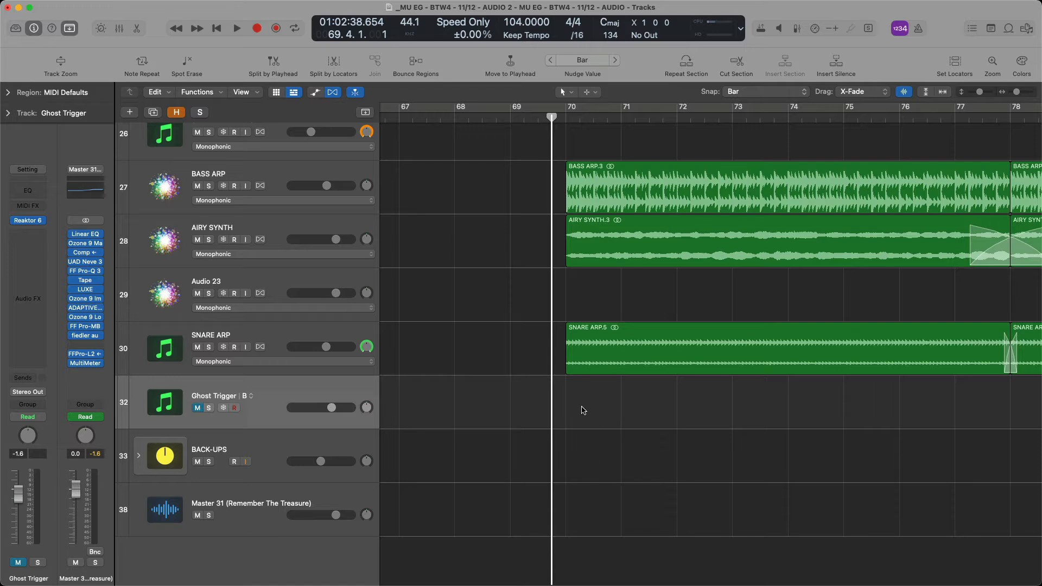
right_click(584, 414)
click(592, 414)
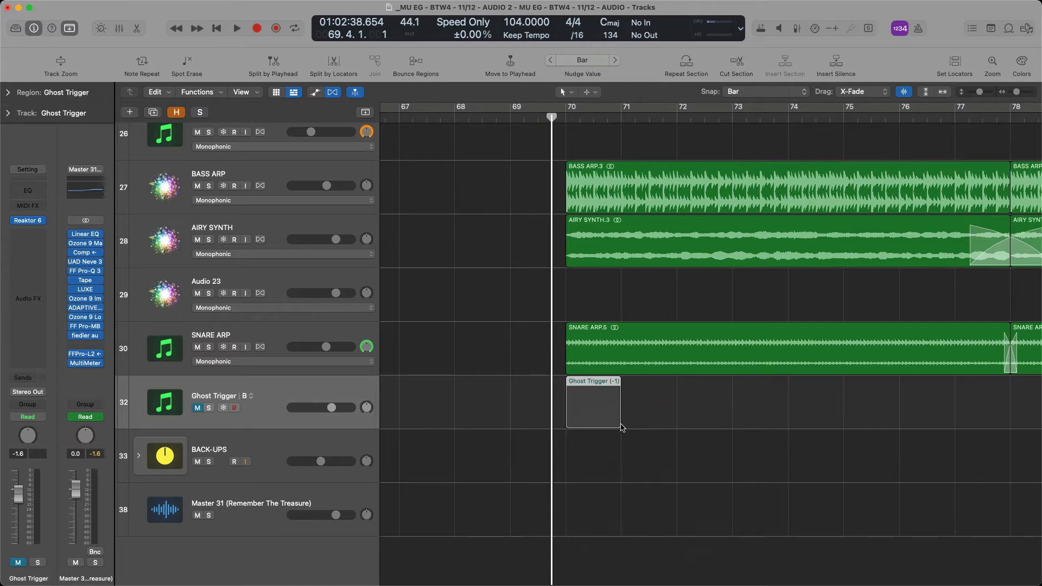
drag(630, 431, 676, 434)
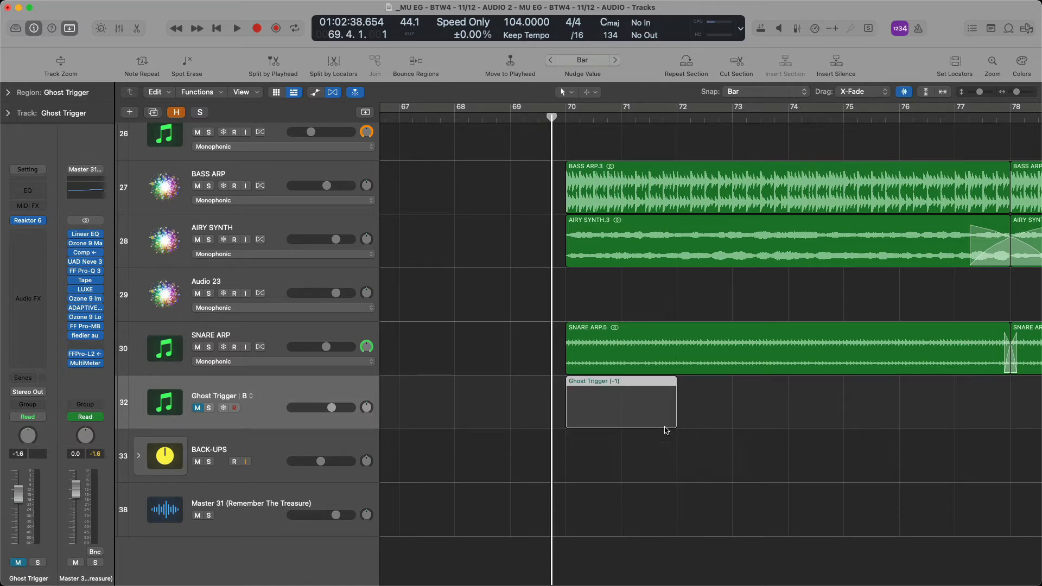
Create a B2 note at bar 70 in the new Ghost Trigger region and copy it to bar 71.
key(super+Right)
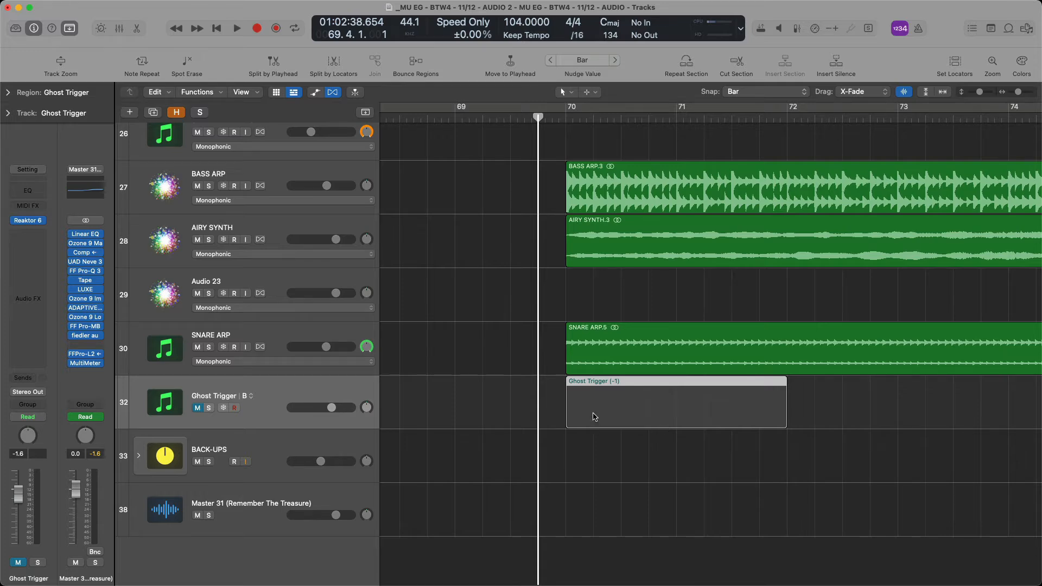
double_click(595, 417)
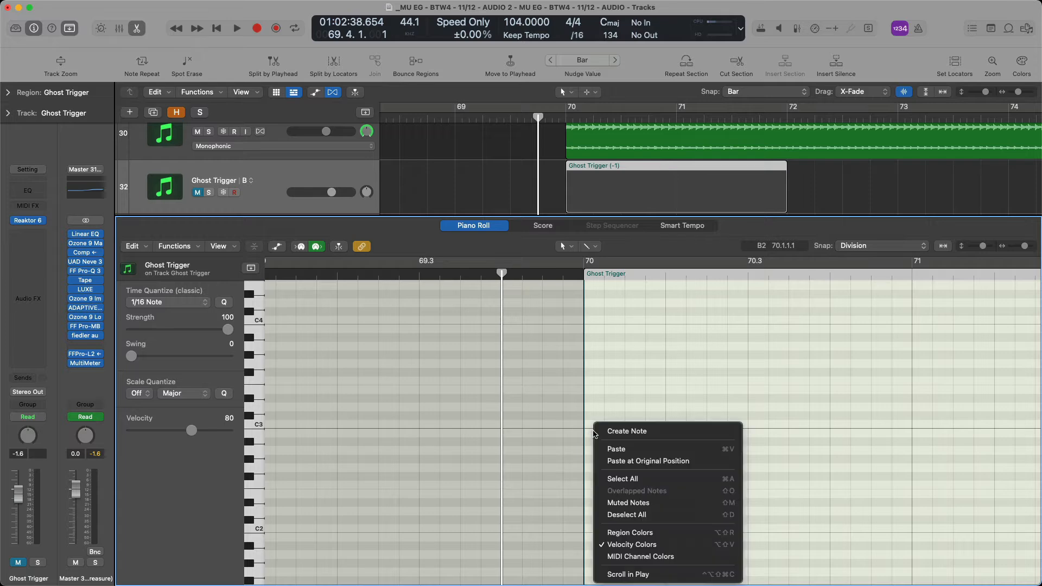
right_click(598, 429)
click(601, 433)
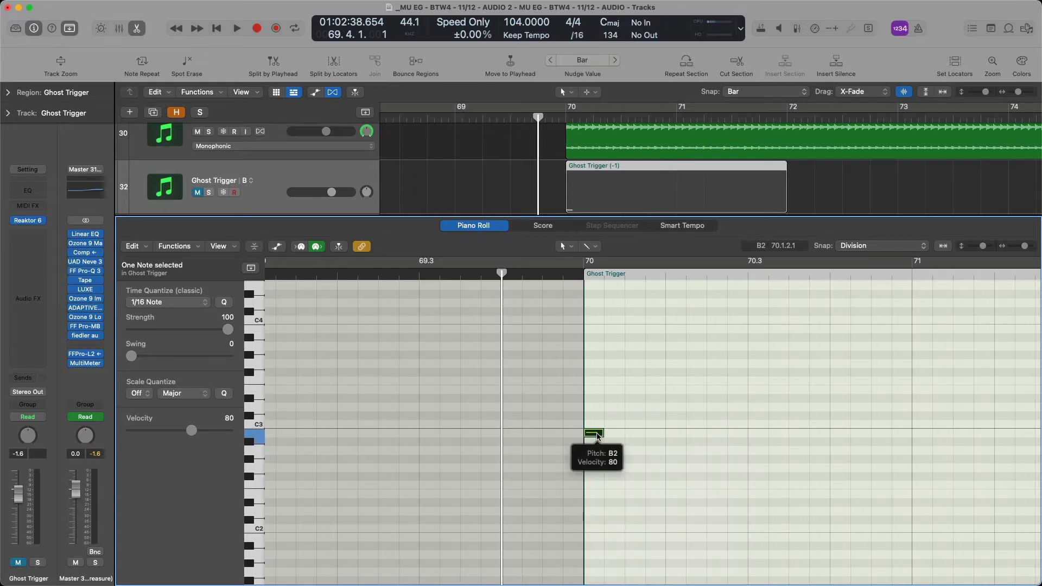
drag(598, 436, 926, 436)
scroll(867, 503, right, 5)
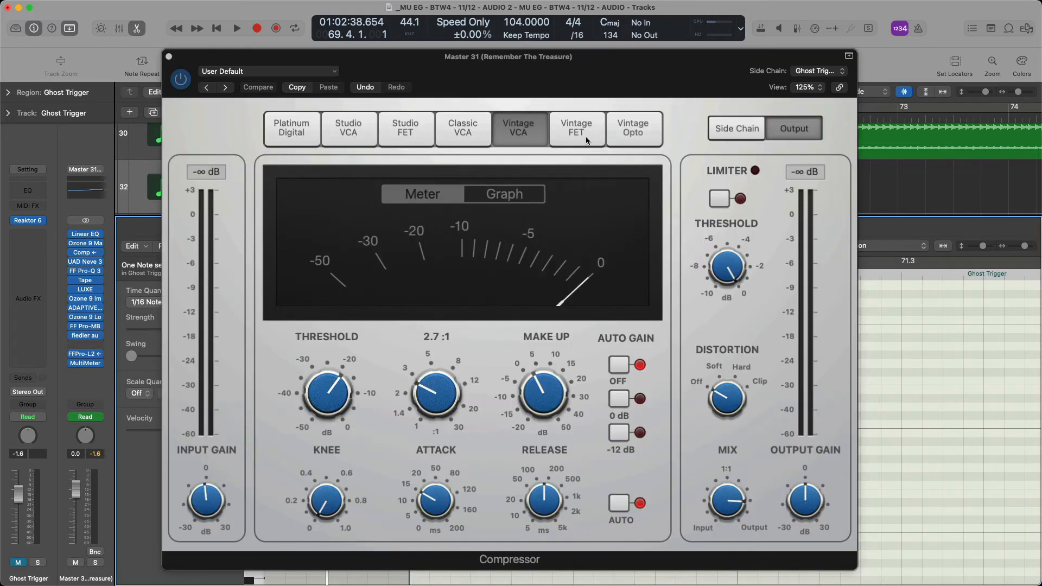
Set the Compressor window's view size to 100%, reposition it and play back the side-chained notes.
click(818, 89)
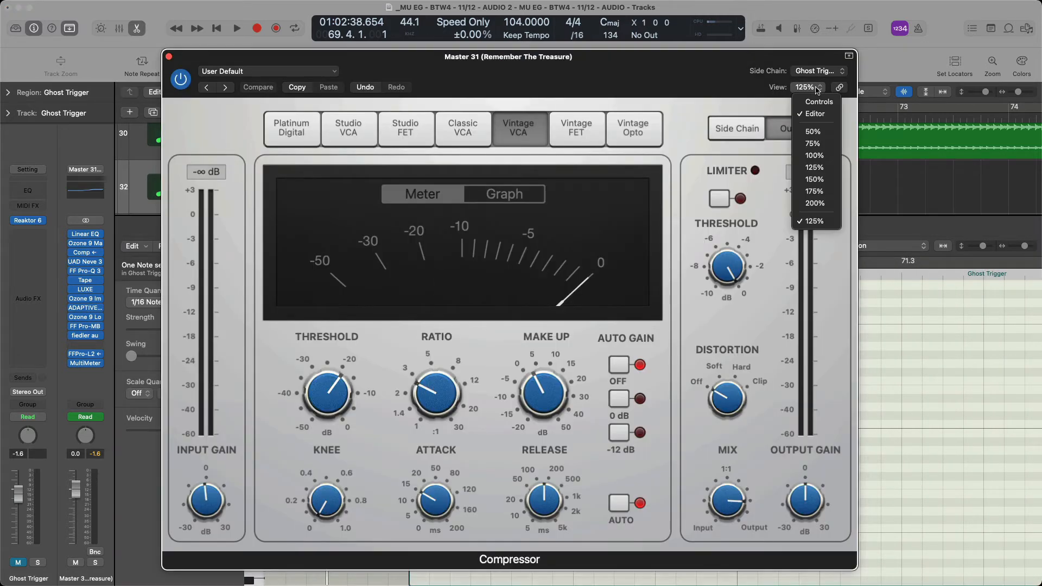
click(815, 156)
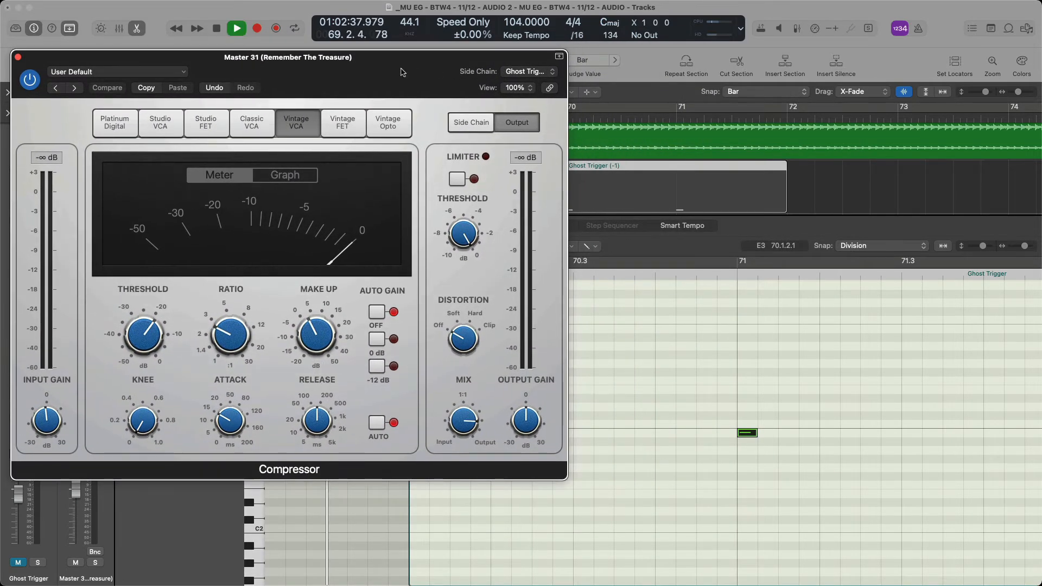
drag(401, 72, 433, 84)
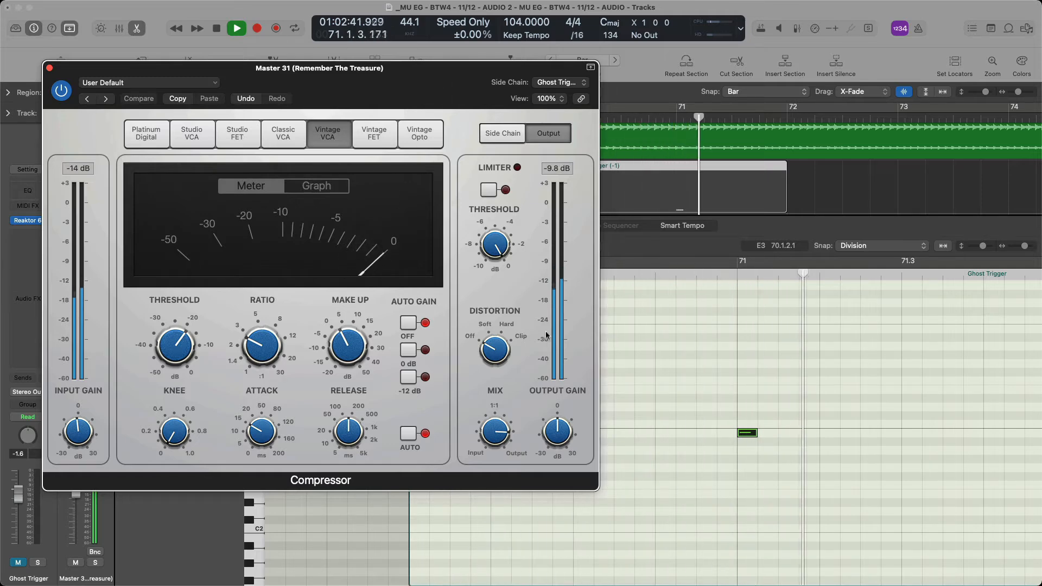
key(space)
Copy the bar 71 trigger note to 71.3 and set the Compressor's ratio to 3.1:1, closing its window.
click(747, 433)
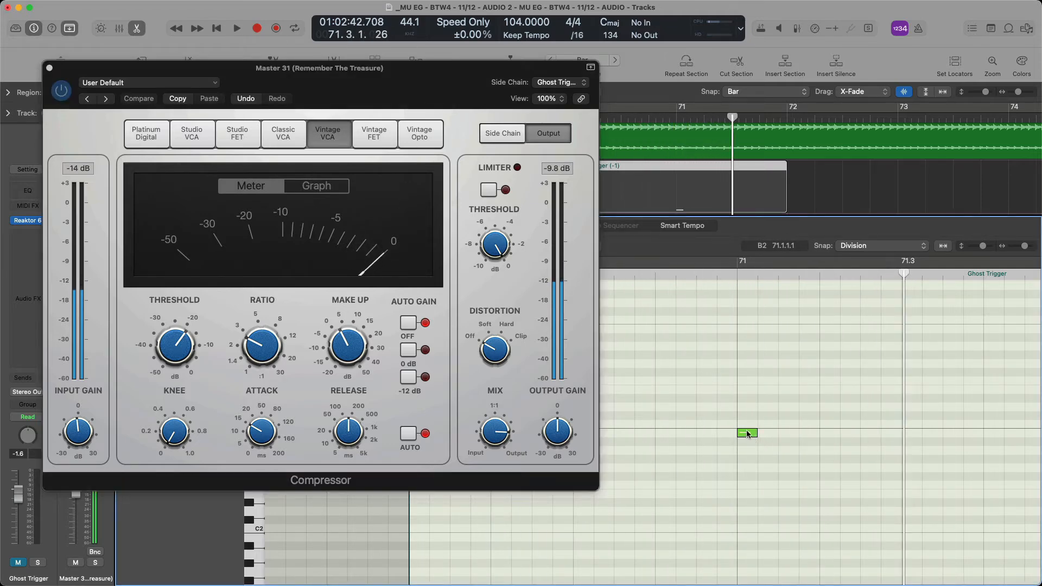
drag(748, 433, 913, 433)
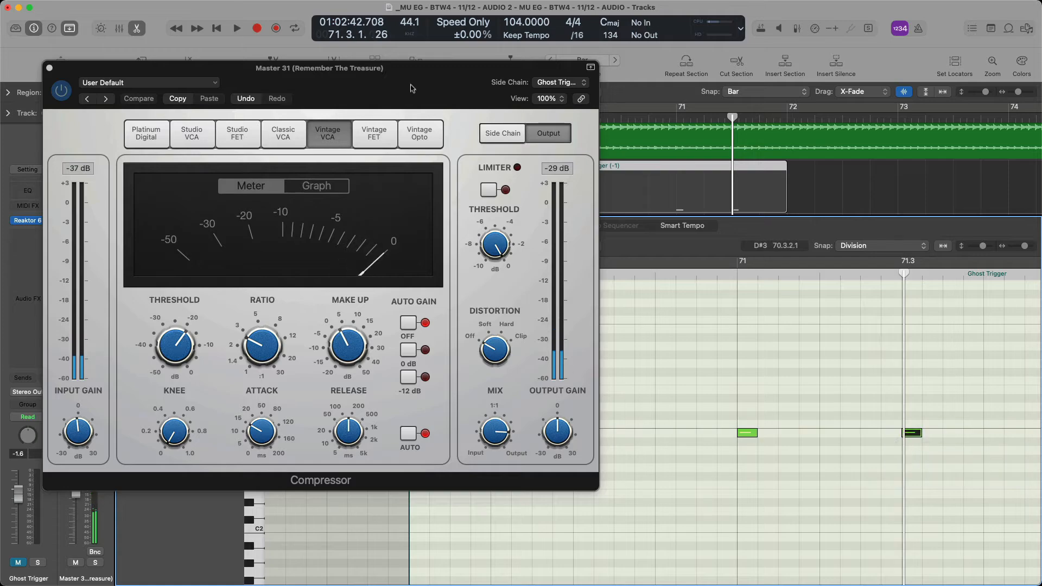
drag(411, 88, 375, 76)
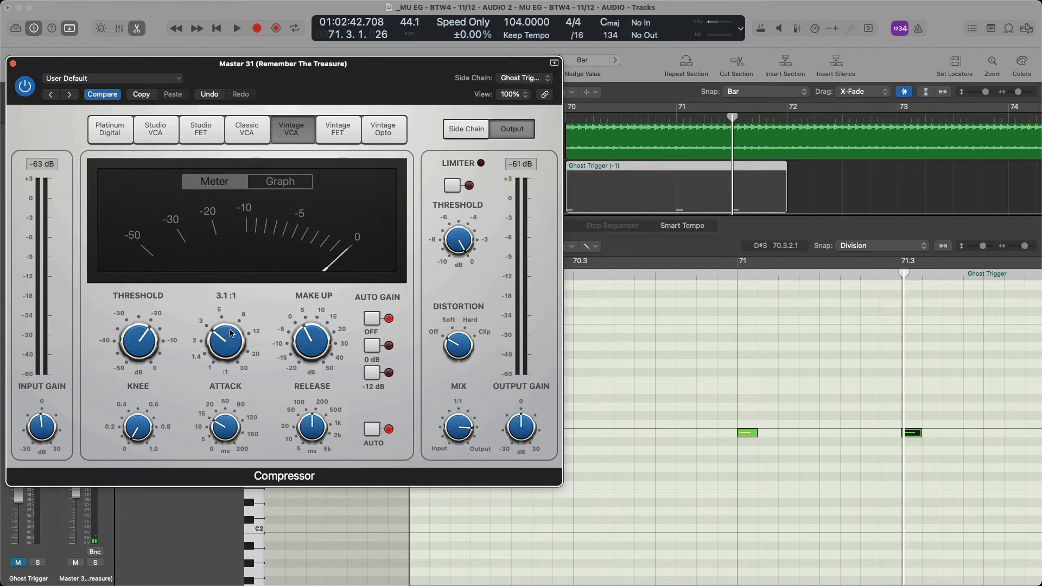
key(super+w)
Extend the Ghost Trigger region to bar 73 and copy its last note to beats 71.4, 72.1 and 72.2.
scroll(531, 526, right, 5)
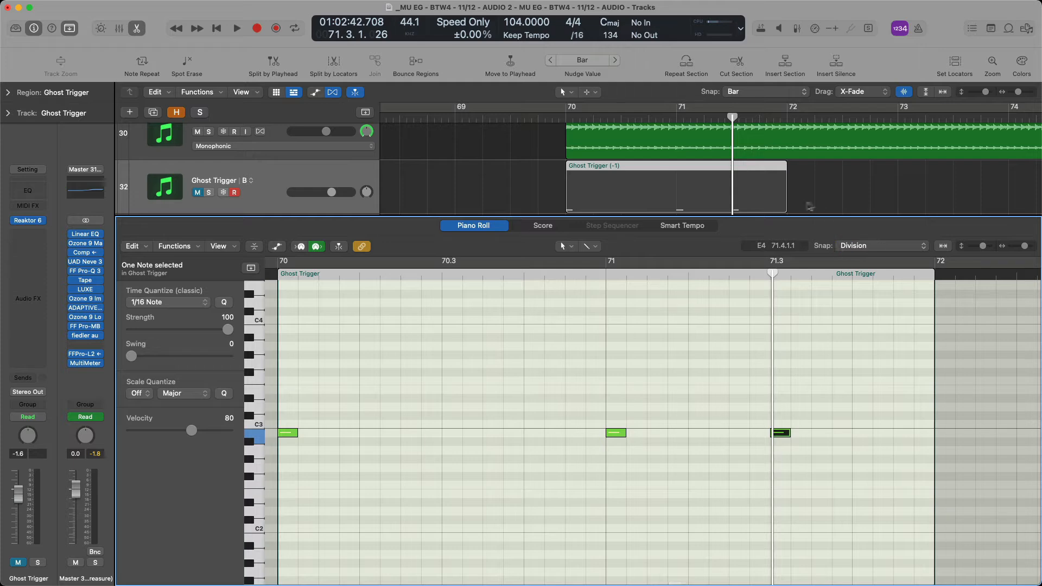
drag(794, 215, 903, 224)
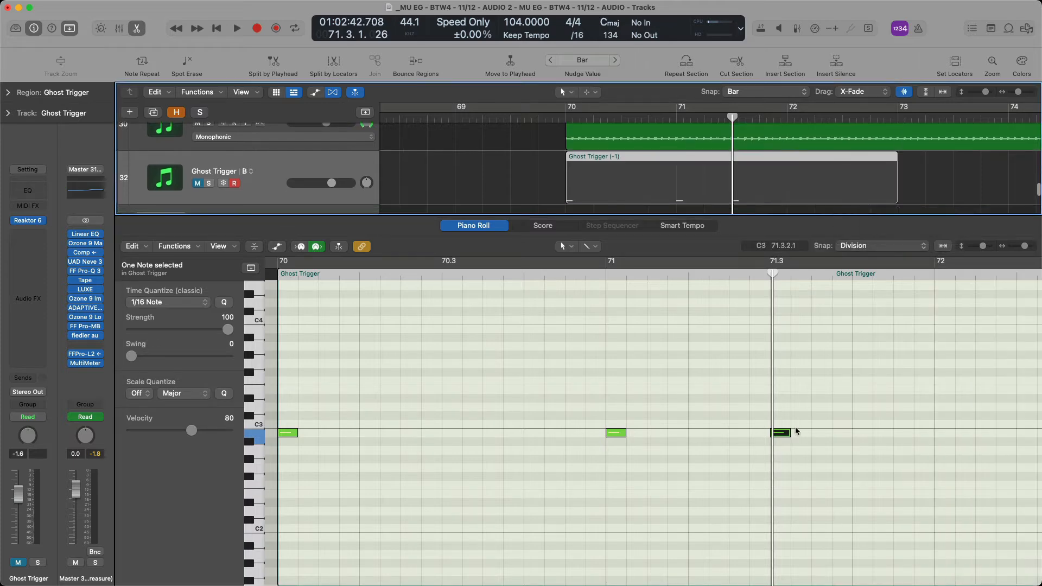
click(796, 455)
scroll(779, 451, down, 1)
scroll(779, 451, right, 1)
drag(762, 417, 1007, 424)
key(super+Left)
key(super+Left)
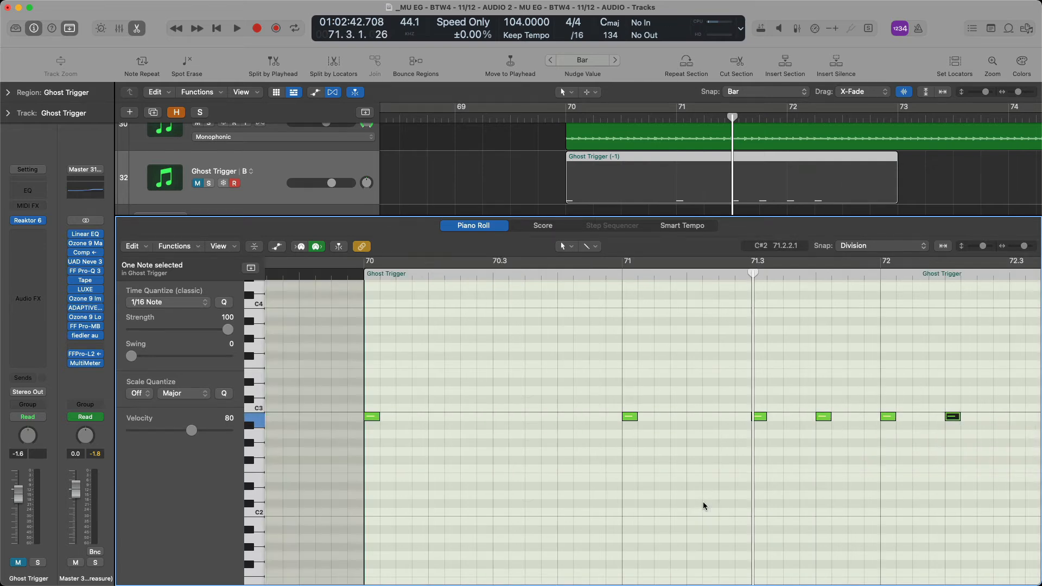
Play the region from just before bar 70 and set the nudge value to Division with the last three notes selected.
scroll(516, 428, right, 3)
click(380, 275)
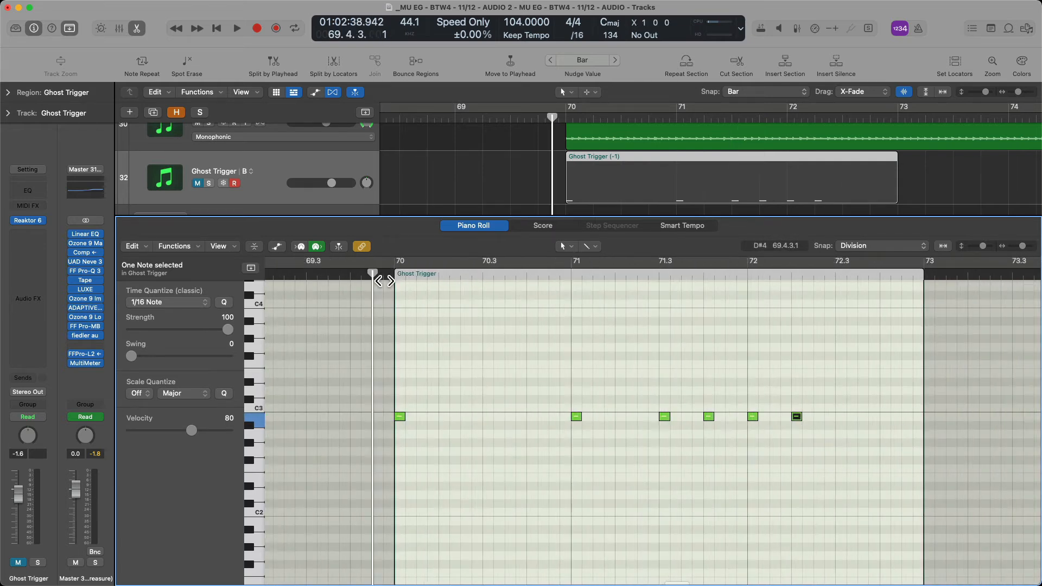
key(space)
drag(881, 490, 703, 399)
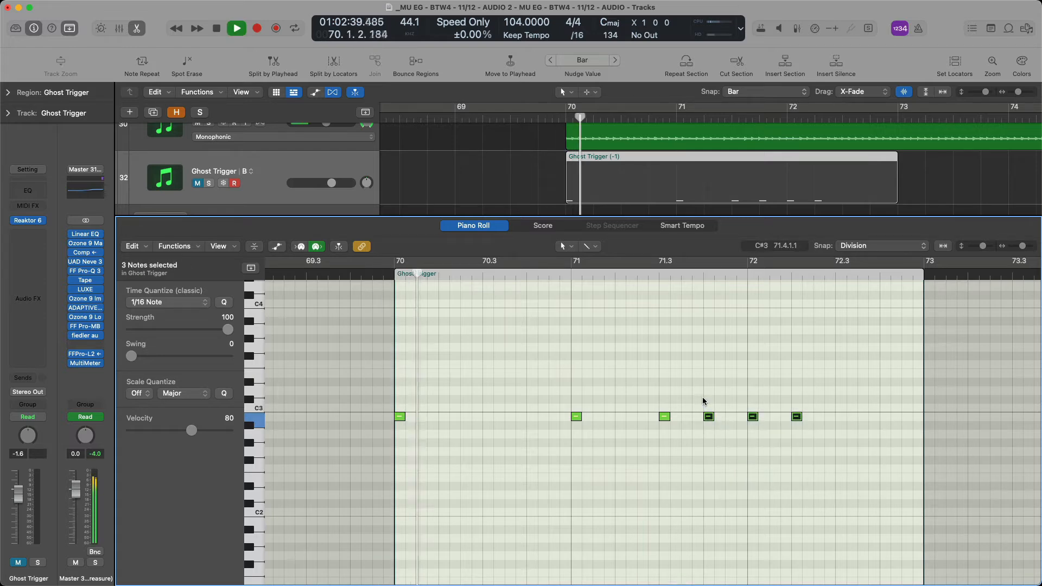
key(ctrl+alt+d)
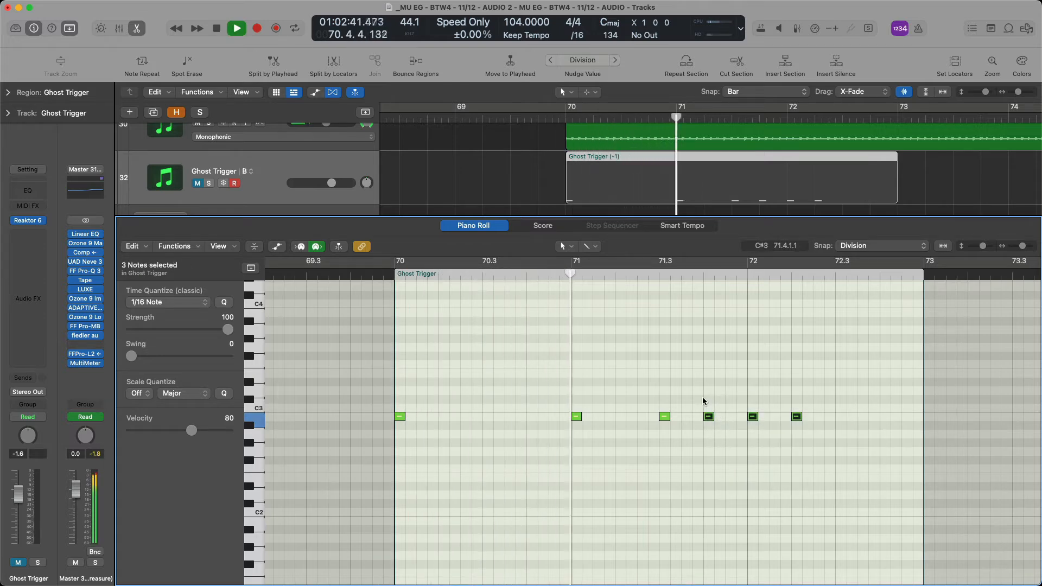
Stop playback, delete the note at 71.4 and copy the notes at 72.1 and 72.2 to 72.3 and 72.4.
click(736, 459)
key(space)
drag(735, 454, 706, 413)
key(Delete)
drag(869, 466, 729, 377)
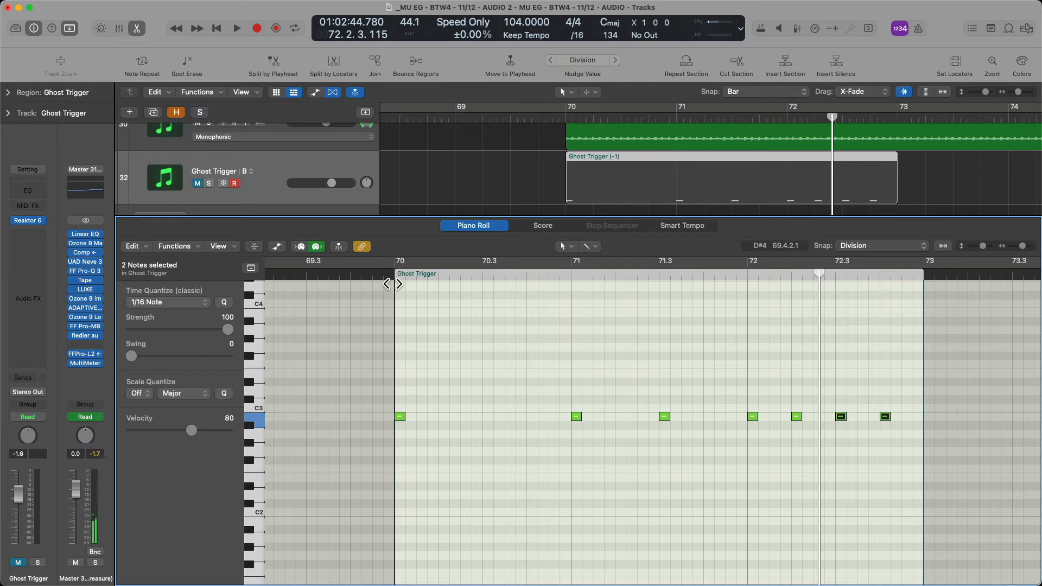
Reopen the Compressor and, during playback, set its threshold to -20.5 dB and its knee to 1.0.
key(v)
drag(411, 99, 424, 102)
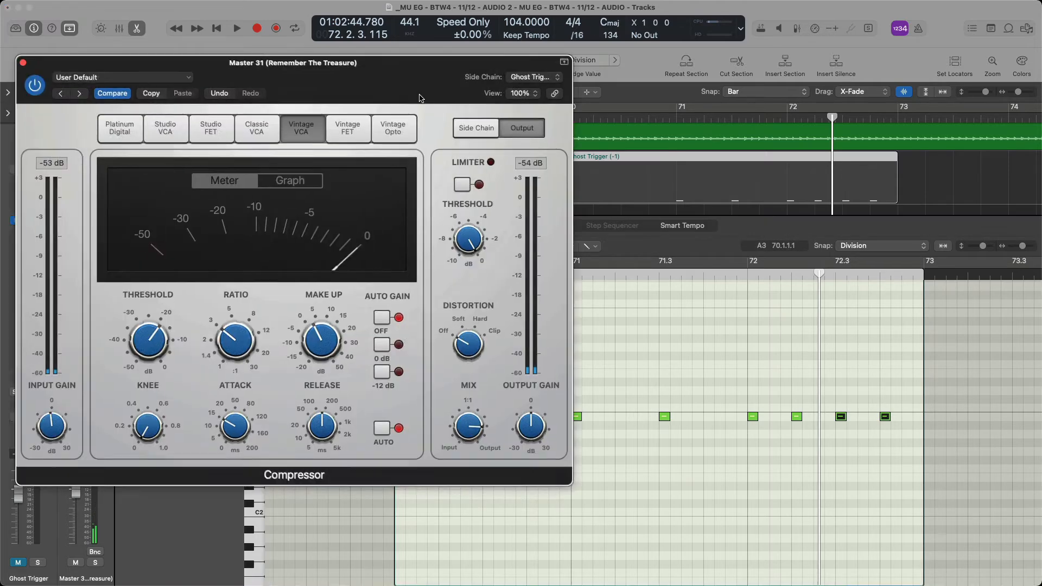
key(space)
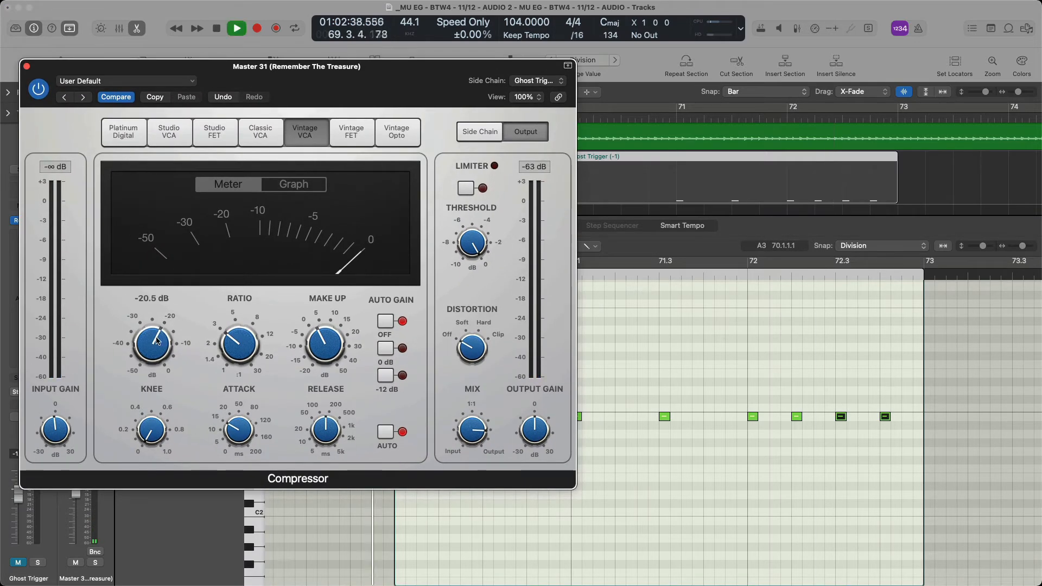
drag(152, 433, 151, 382)
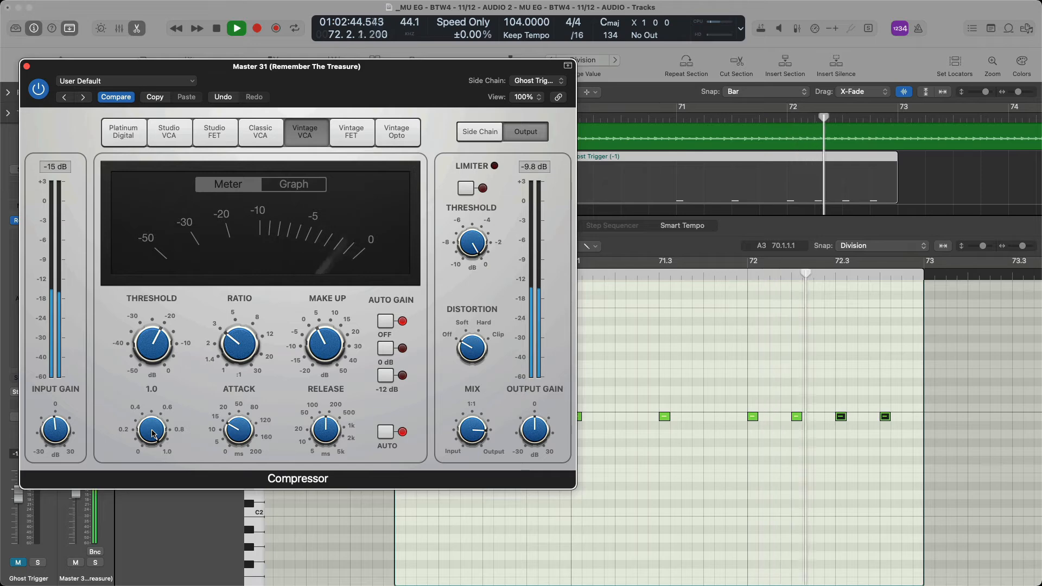
key(space)
Repeat the four bar 72 notes across bar 73 in the Ghost Trigger region.
mouse_move(727, 483)
mouse_down()
mouse_move(798, 438)
mouse_move(929, 389)
mouse_up()
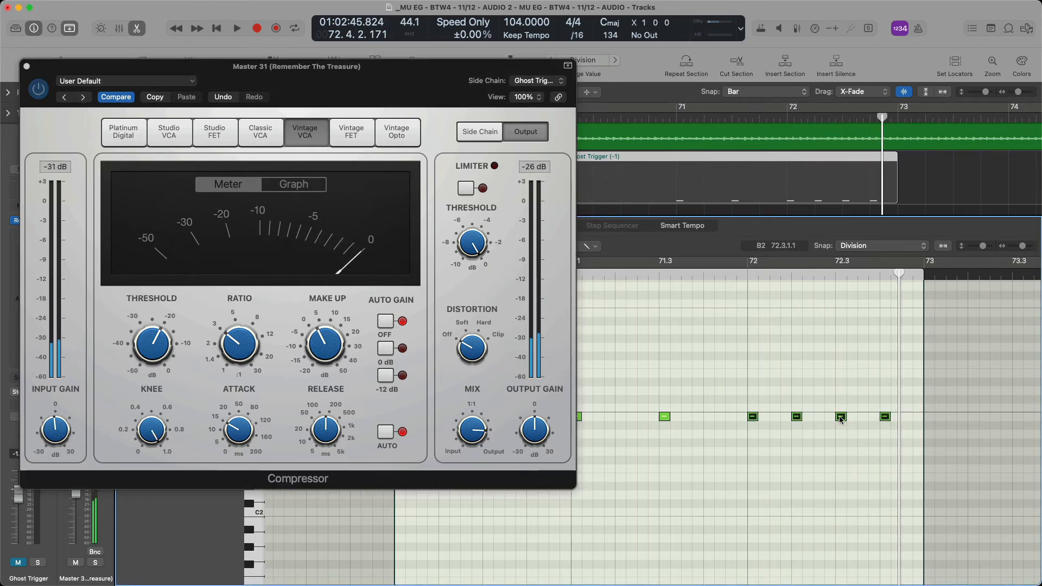
key(super+r)
key(super+Left)
key(super+Left)
key(super+Left)
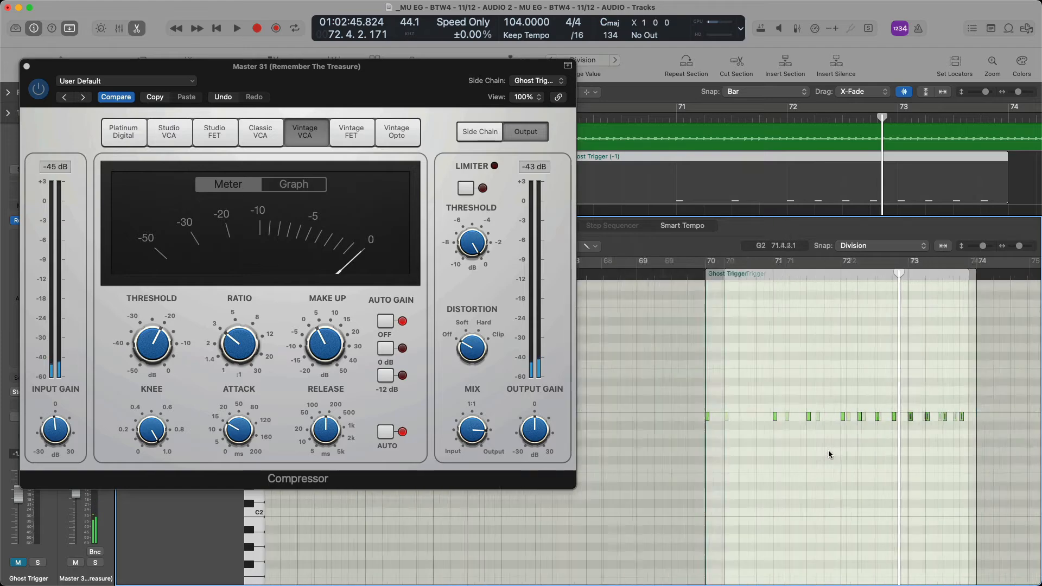
Play the section with the Compressor active and bypassed for comparison, and close the Piano Roll and the Compressor window.
click(714, 275)
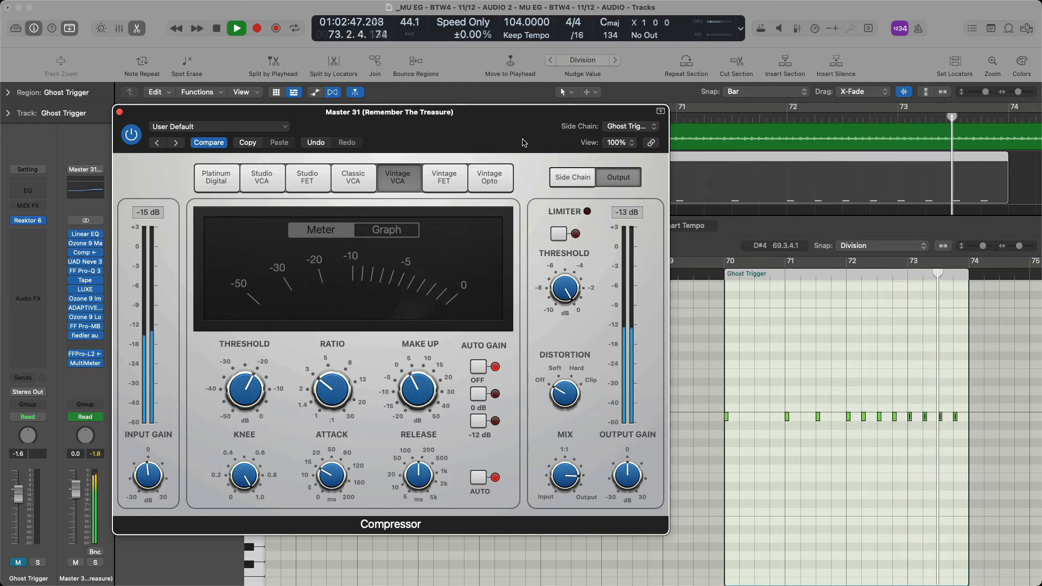
key(space)
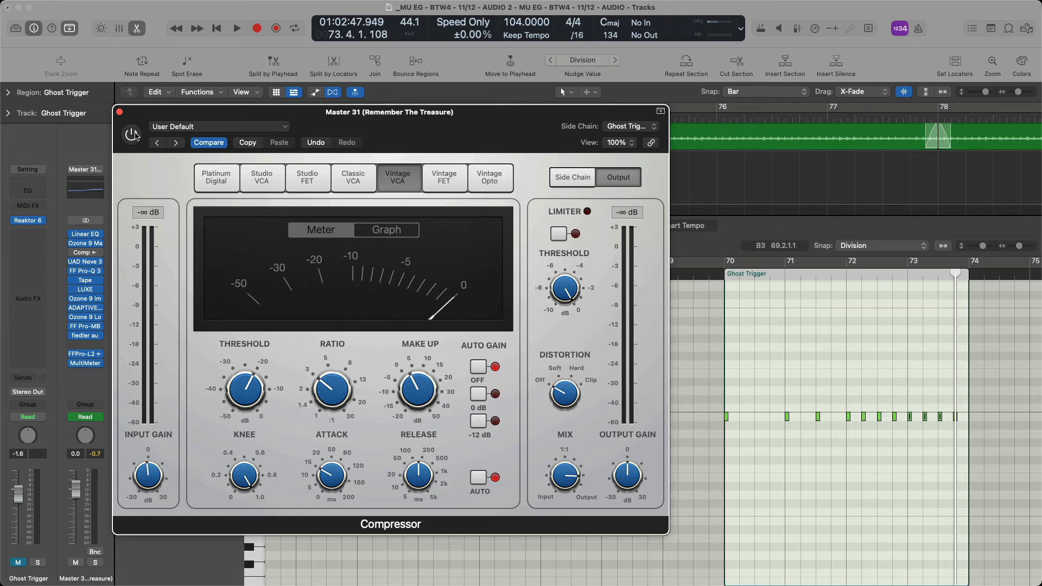
key(space)
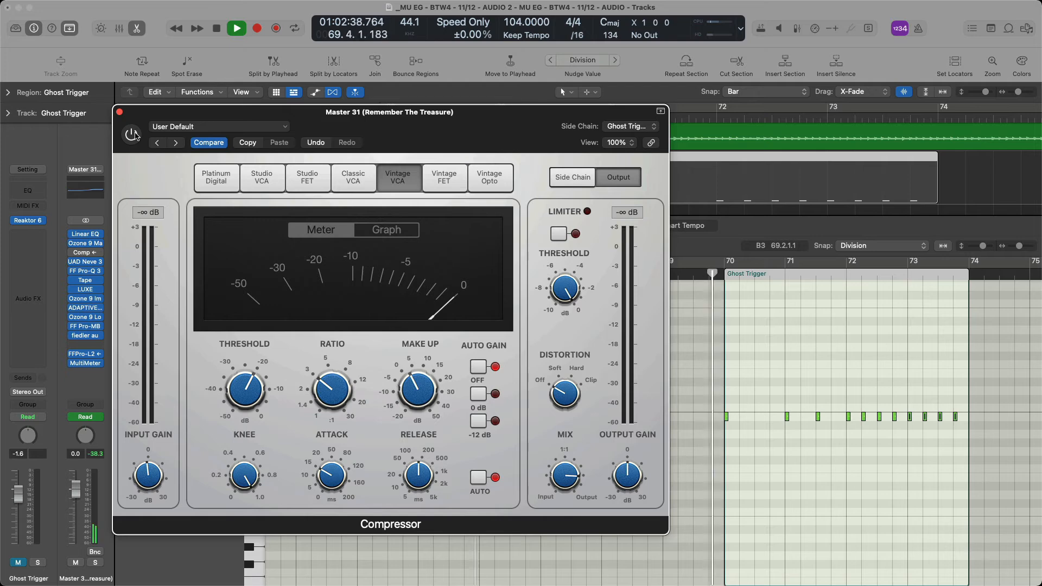
key(e)
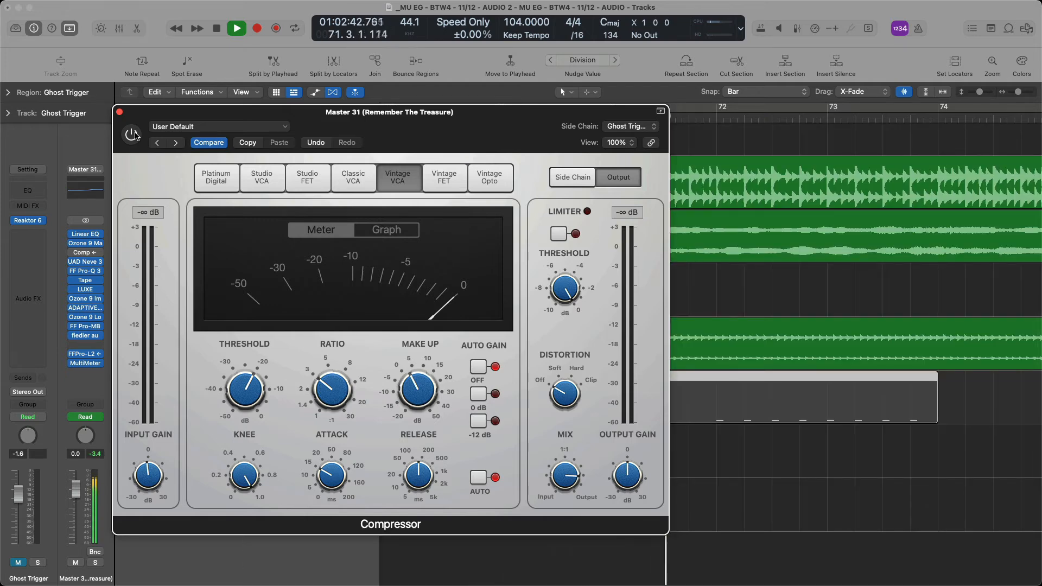
key(e)
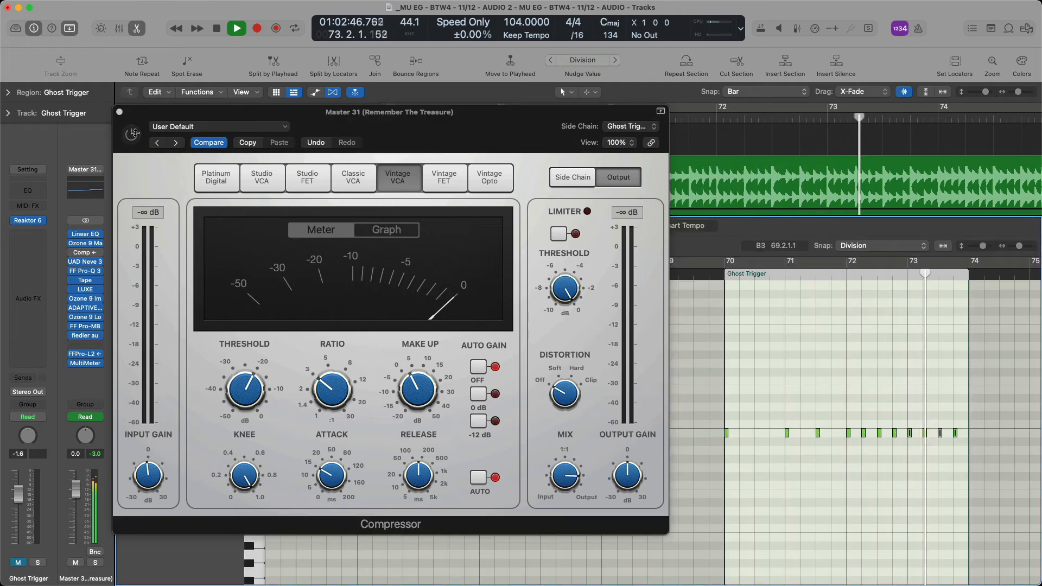
key(space)
key(e)
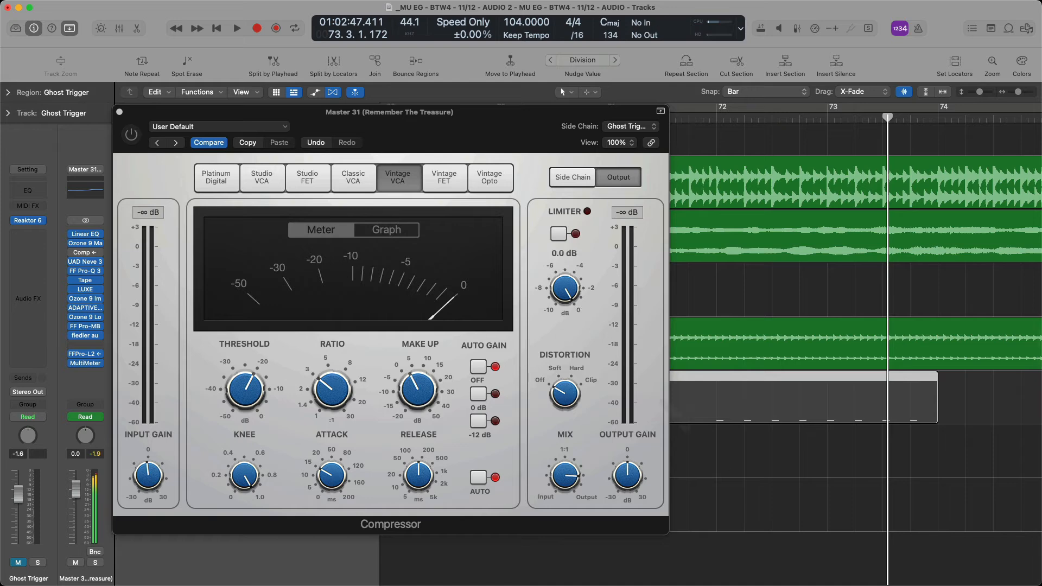
key(super+w)
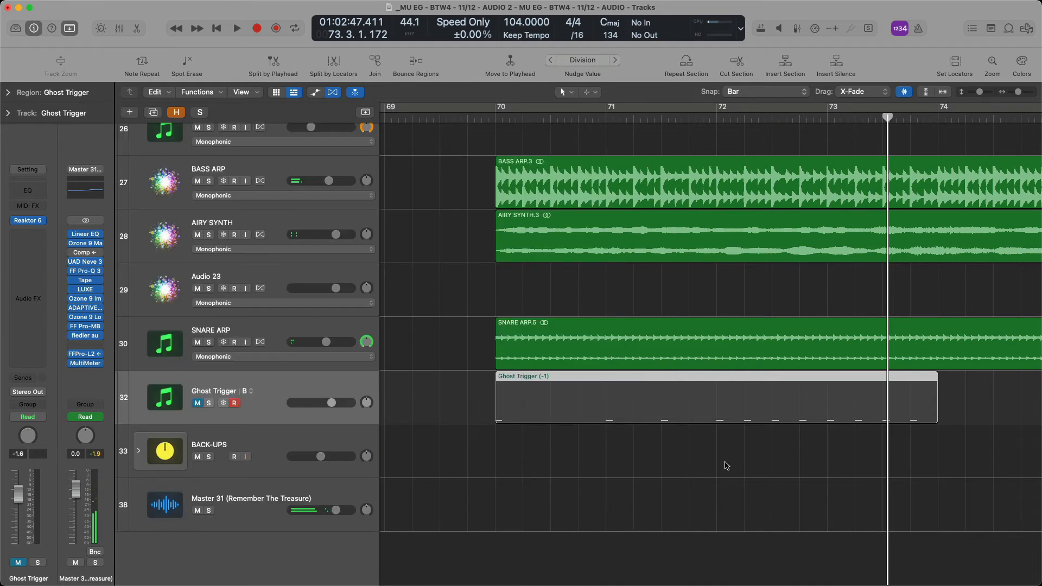
Repeat the four-bar Ghost Trigger region back to back along its track, from bar 70 to past bar 105.
key(super+Left)
key(super+Left)
scroll(651, 443, right, 5)
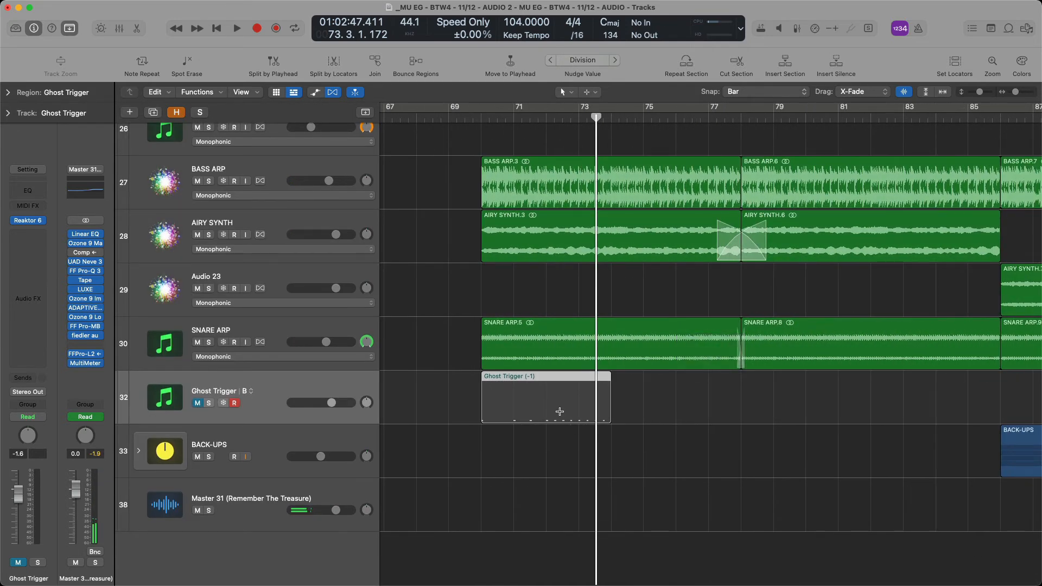
key(super+r)
key(super+r)
key(super+r)
key(super+r)
key(super+Left)
key(super+Left)
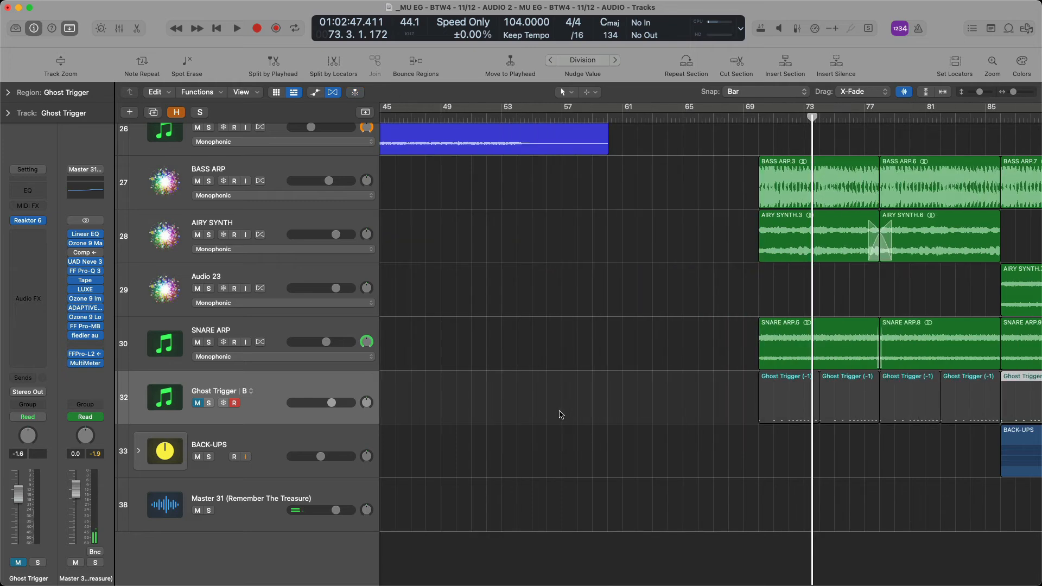
scroll(560, 414, right, 4)
key(super+r)
scroll(561, 415, right, 5)
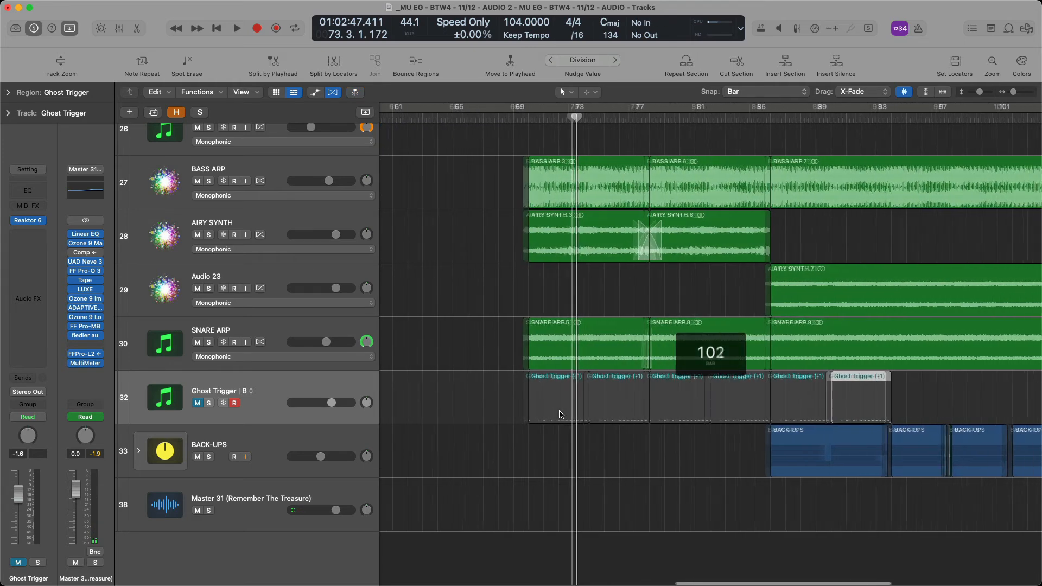
key(super+r)
key(super+r)
key(super+r)
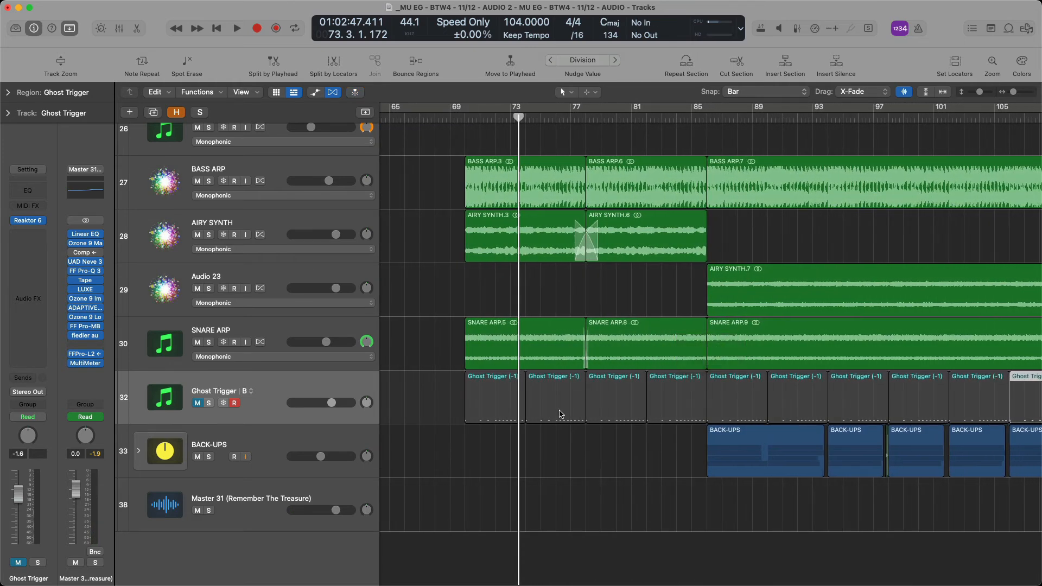
scroll(560, 413, right, 8)
scroll(560, 414, left, 5)
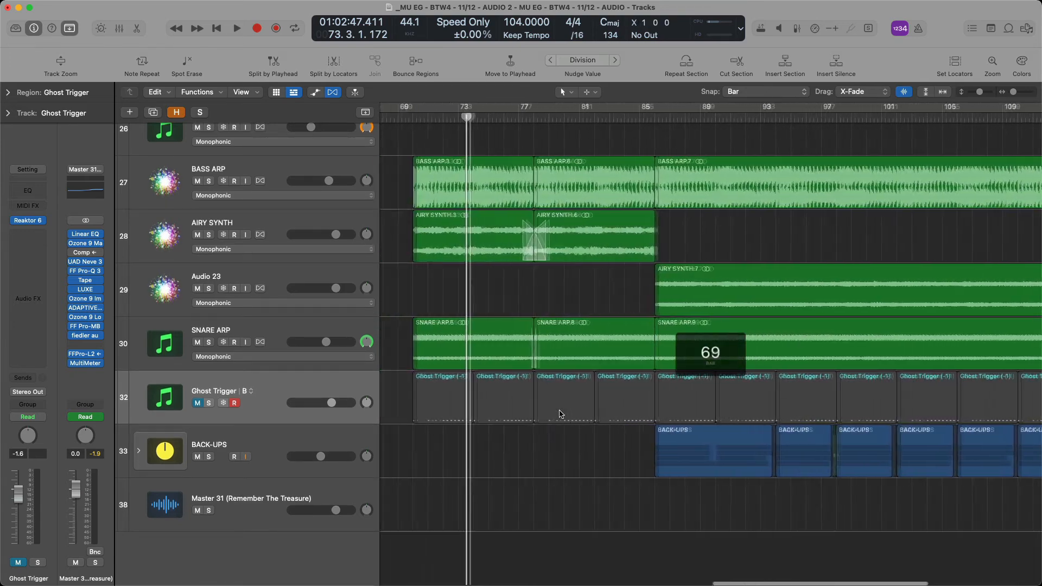
Place the playhead at bar 69, reopen and re-enable the Compressor, and set its distortion to Soft during playback.
click(451, 398)
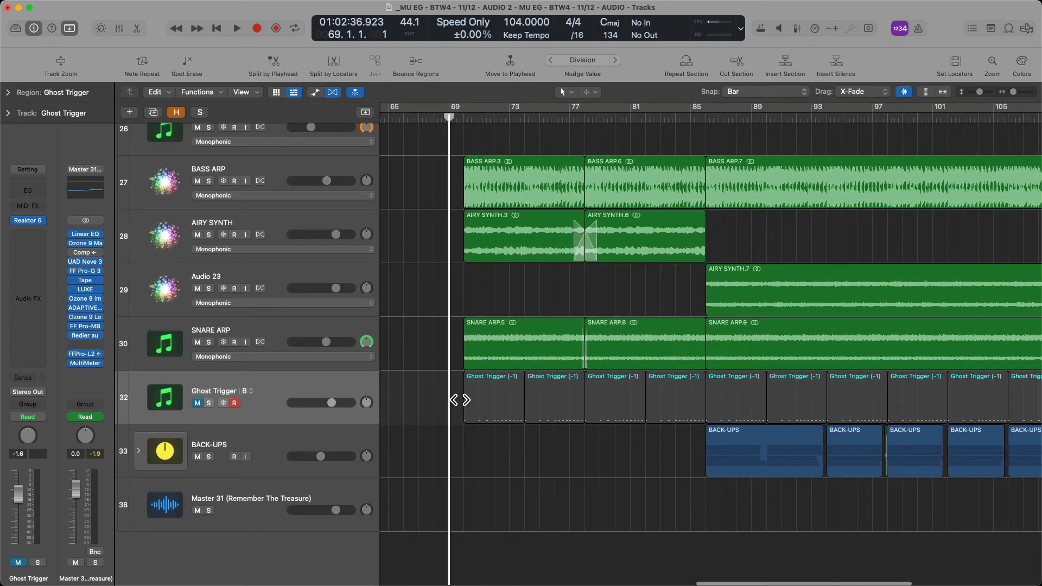
key(v)
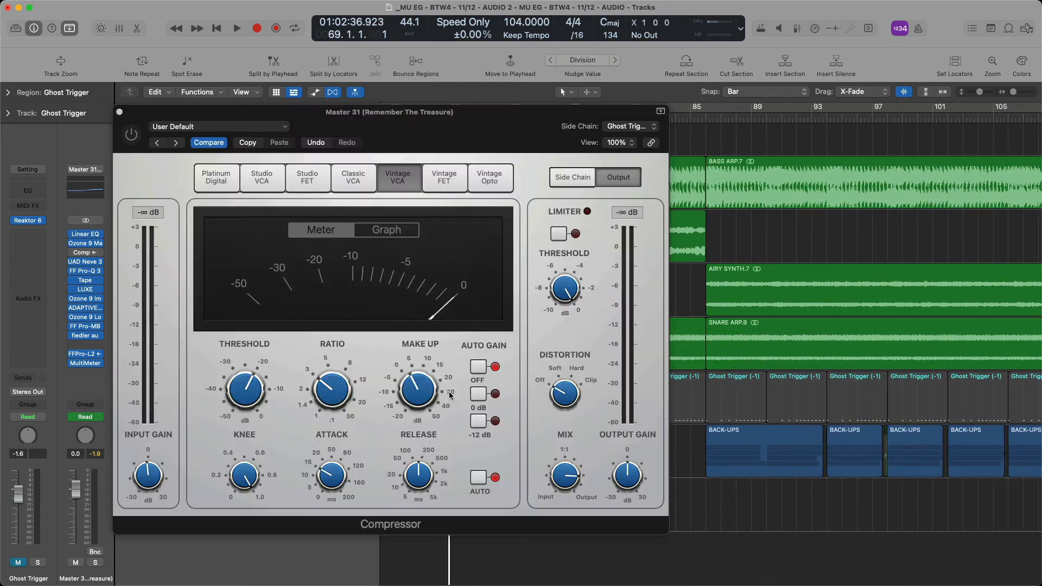
drag(431, 135, 431, 111)
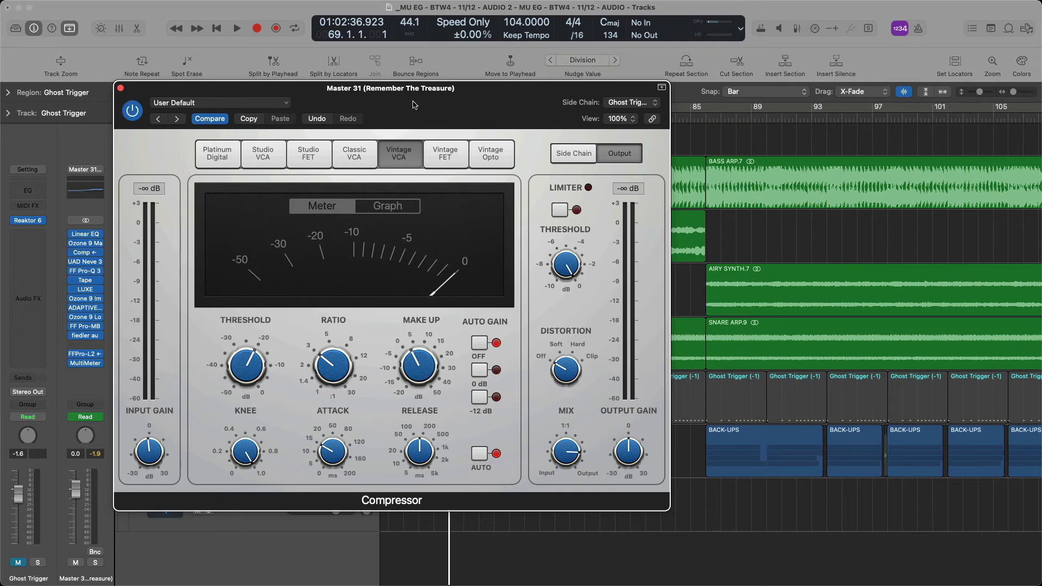
drag(415, 104, 416, 106)
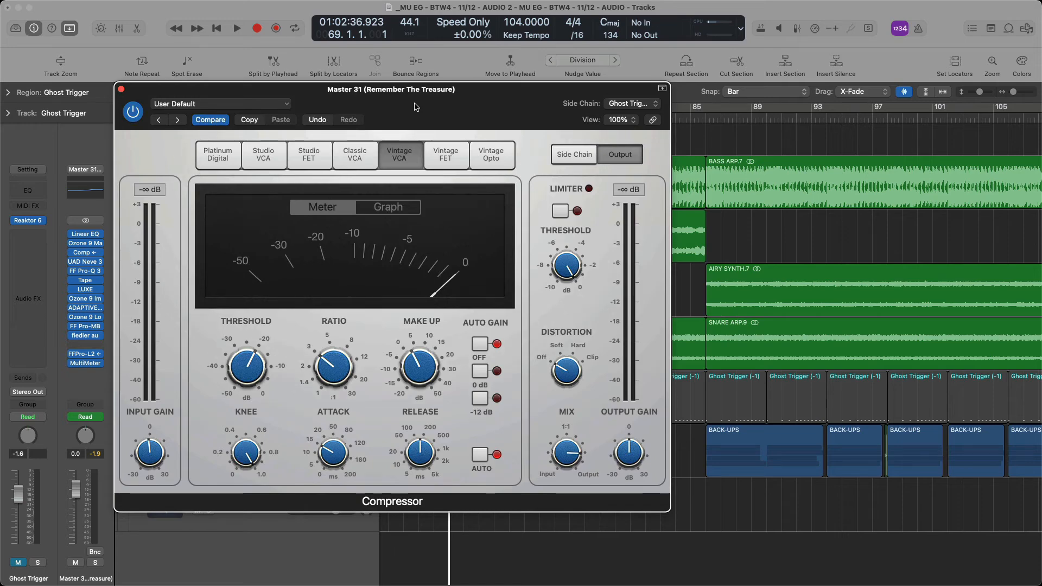
drag(415, 107, 458, 96)
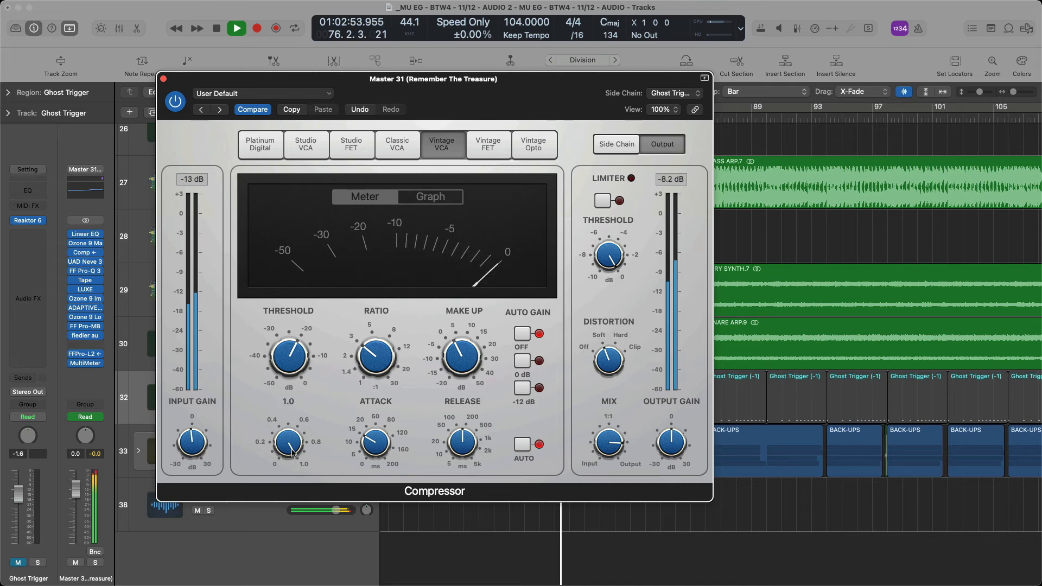
Set the Compressor's knee to 0.7, attack to 4.5 ms and release to 490 ms.
drag(290, 444, 295, 465)
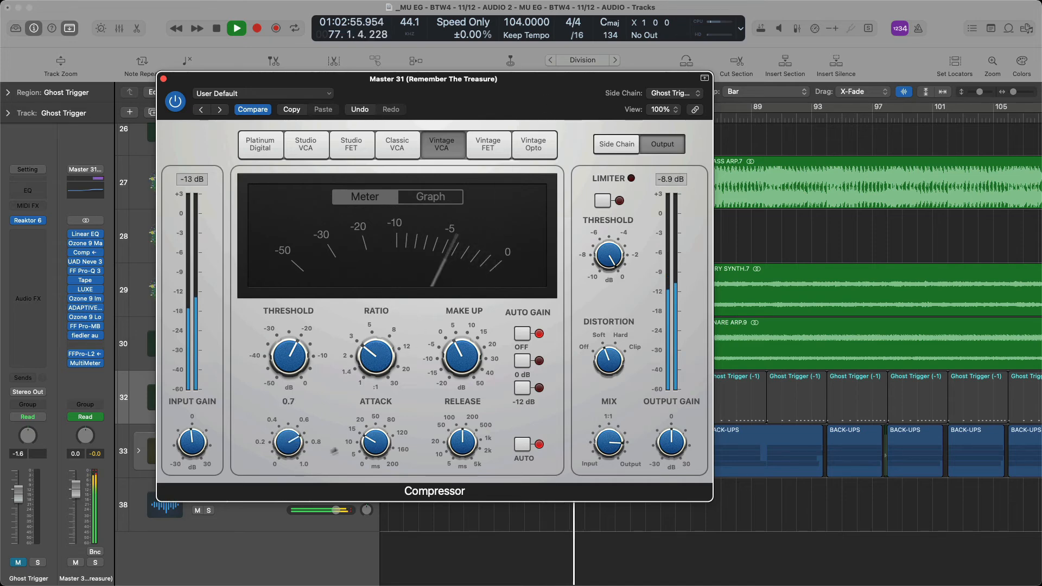
mouse_move(373, 448)
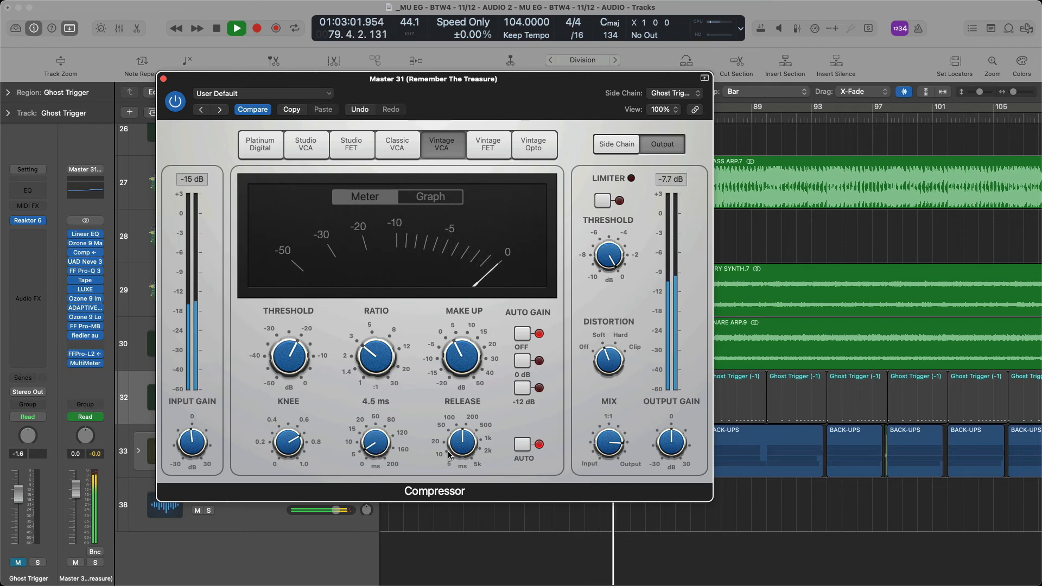
mouse_move(474, 447)
drag(474, 447, 474, 431)
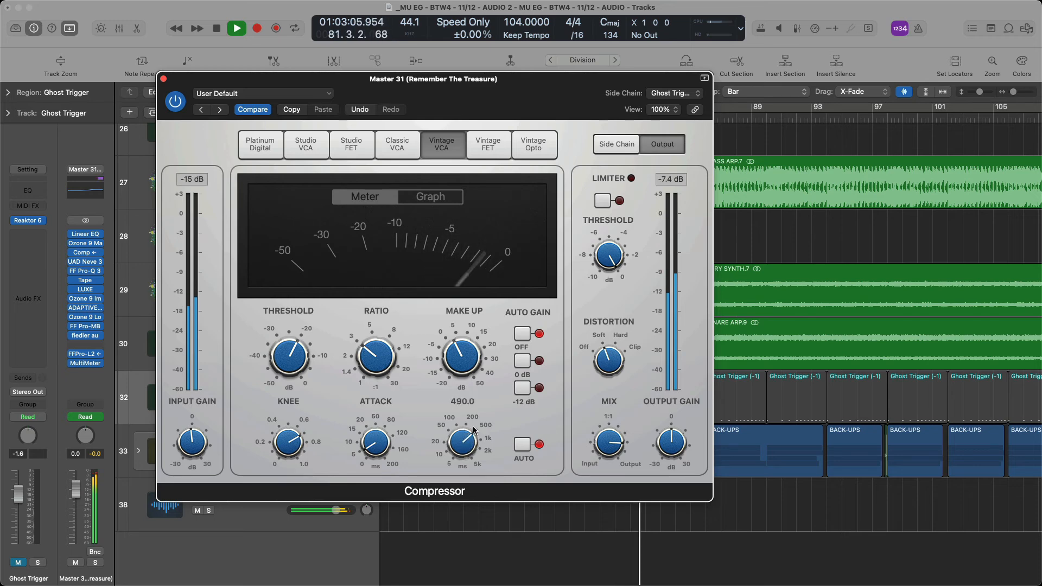
Set the Compressor's release to 270 ms with auto release off, switch auto release back on, and set the mix to 78%.
click(522, 445)
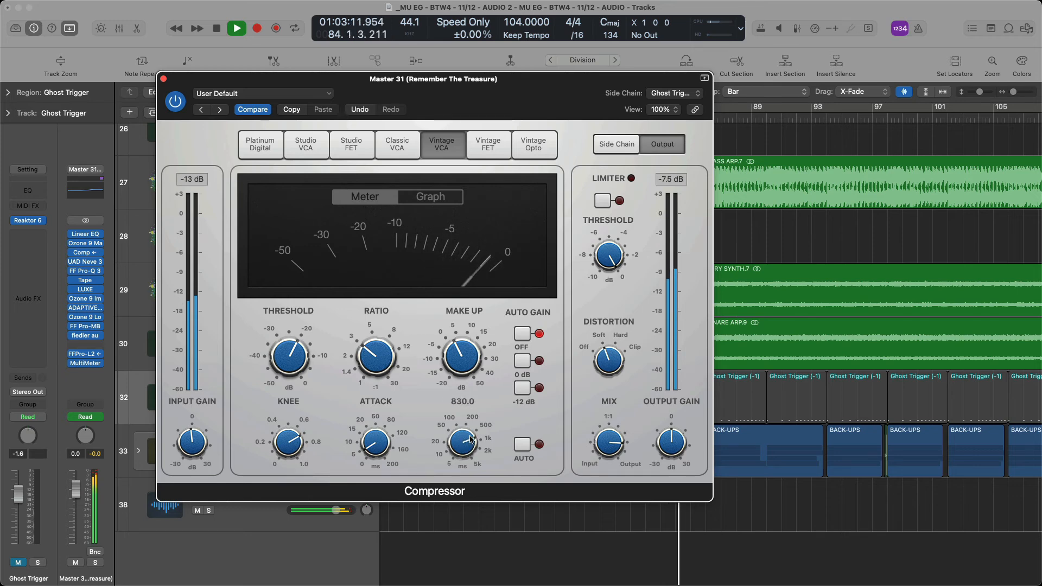
drag(471, 440, 473, 451)
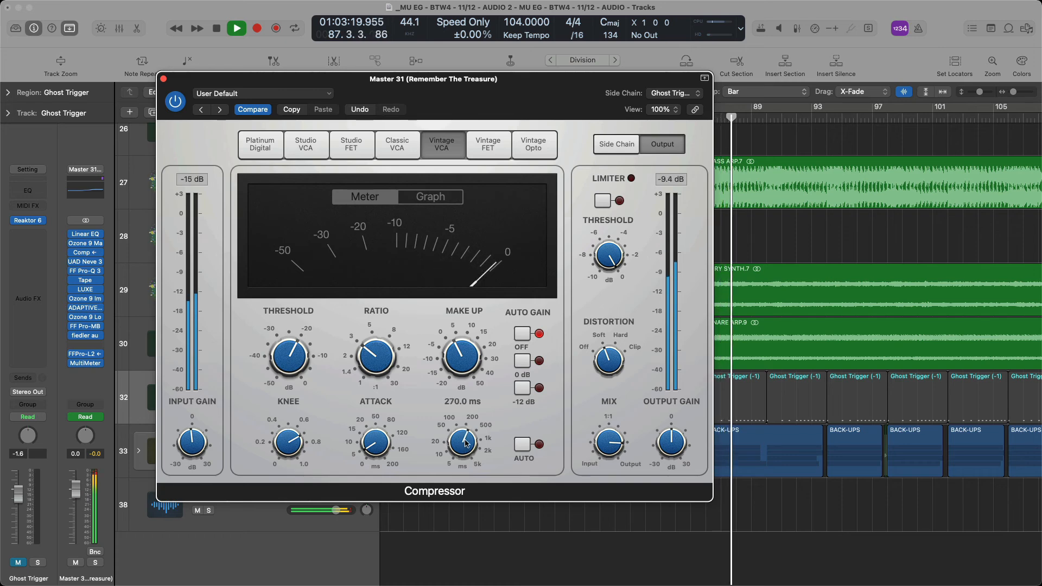
click(523, 444)
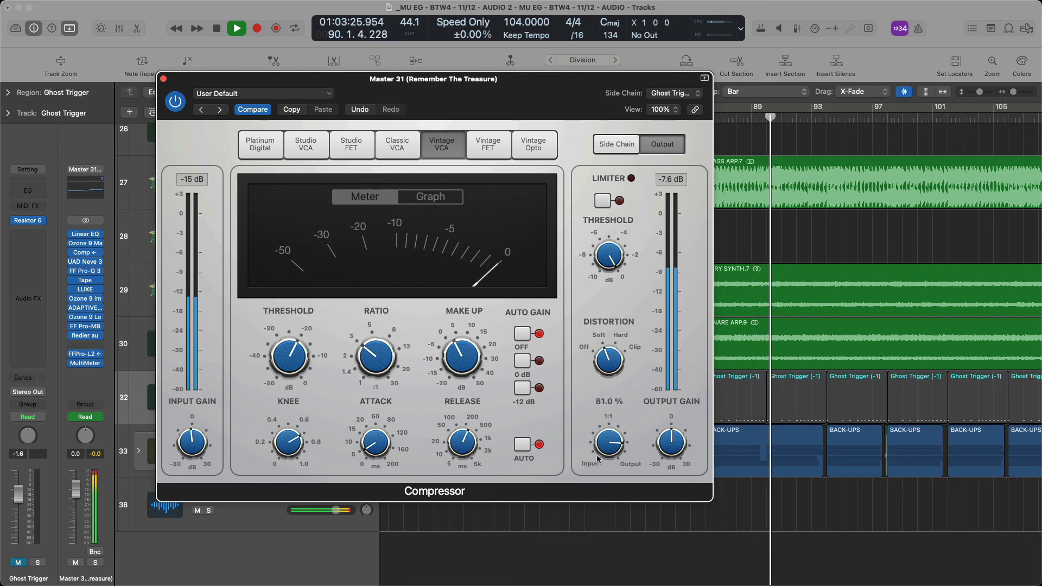
drag(608, 441, 611, 452)
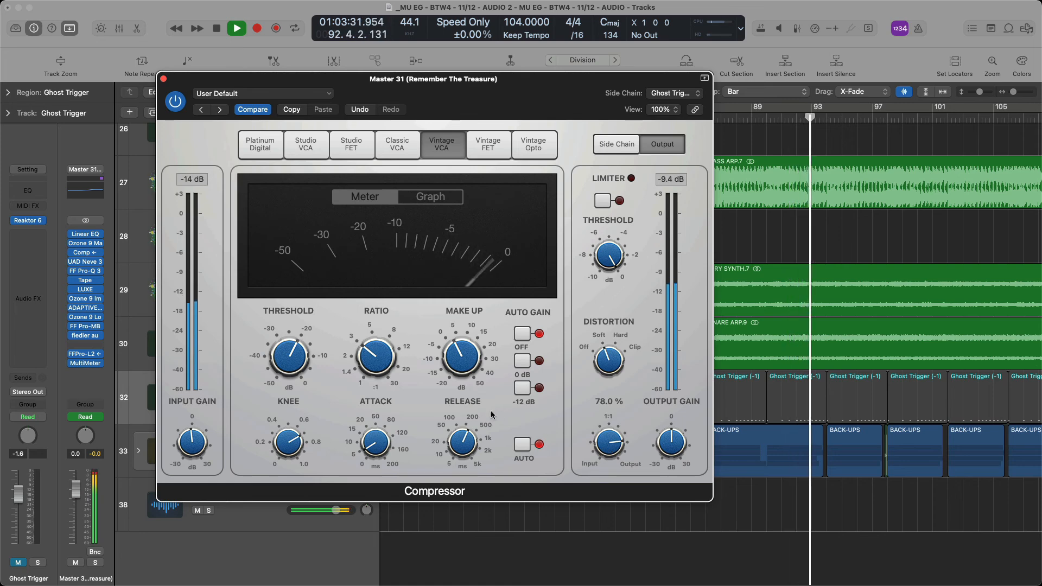
Turn the Compressor's distortion off and compare playback with the Compressor bypassed and active, ending with it enabled and playback stopped.
key(space)
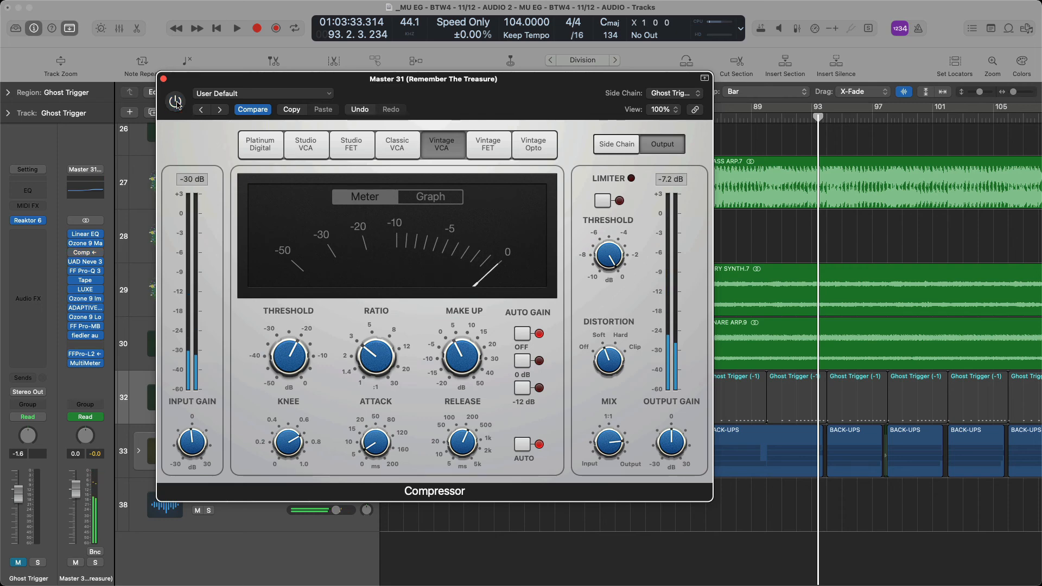
key(space)
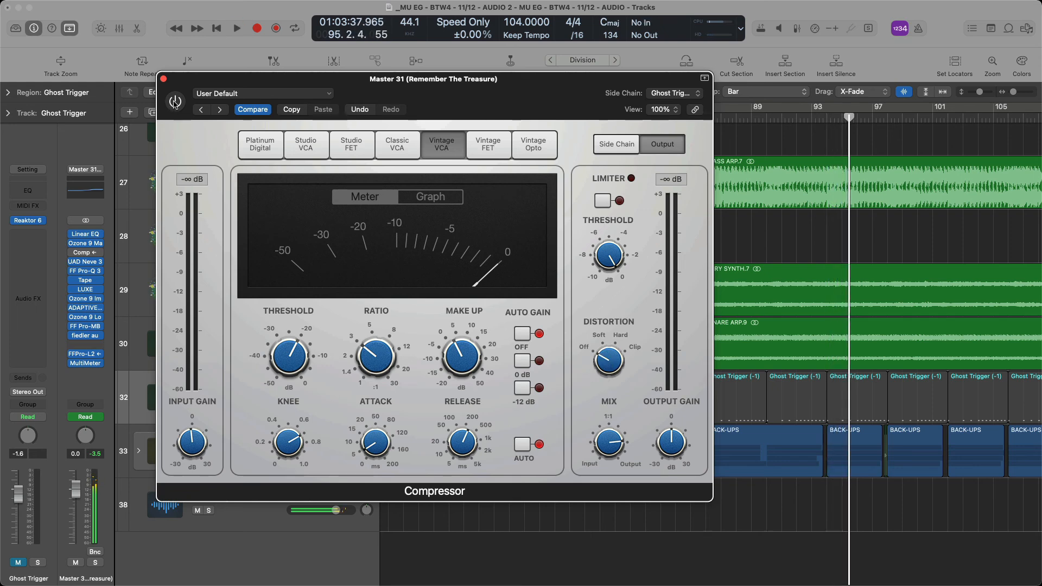
key(space)
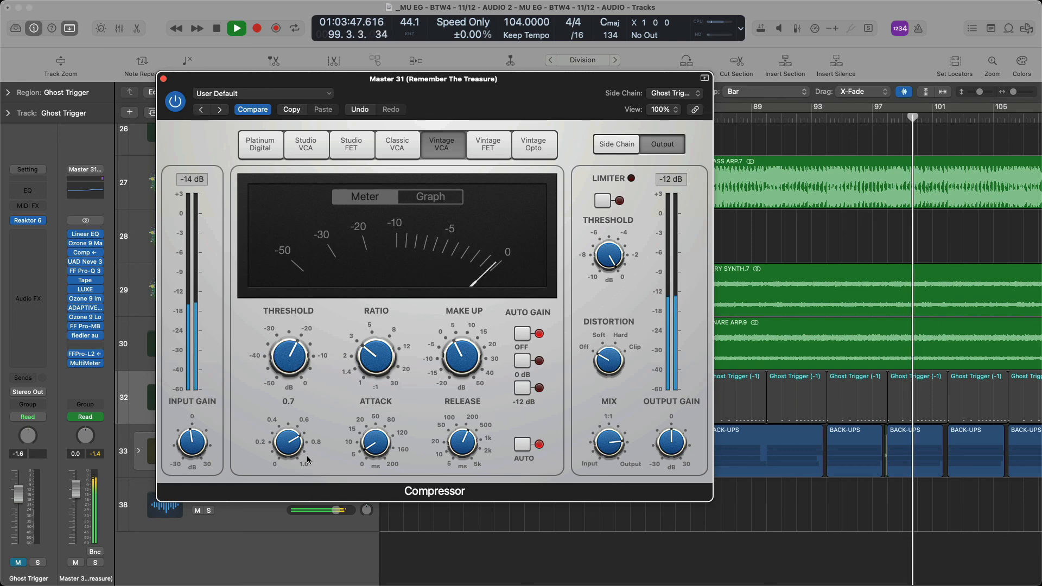
key(space)
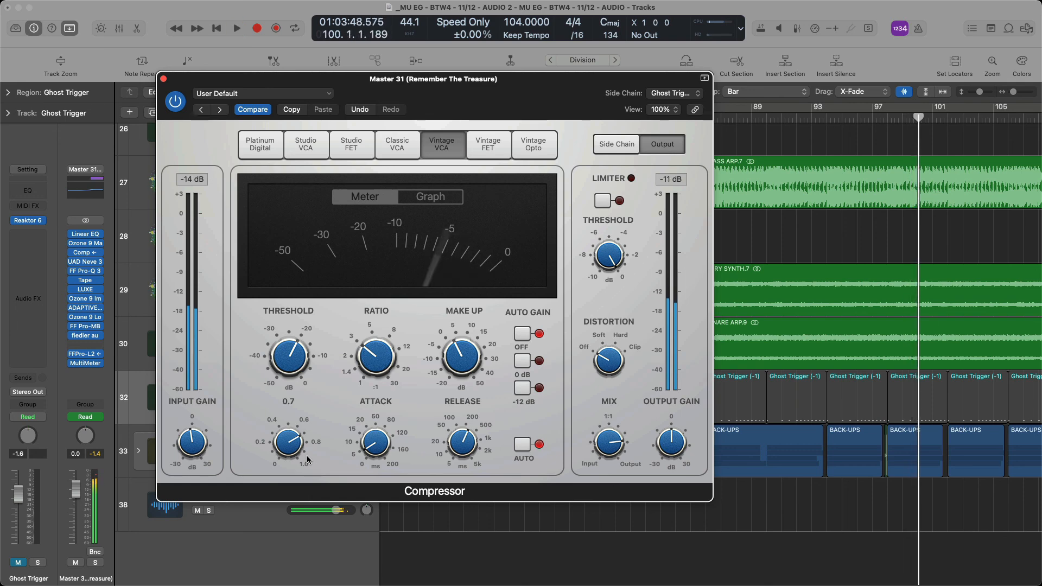